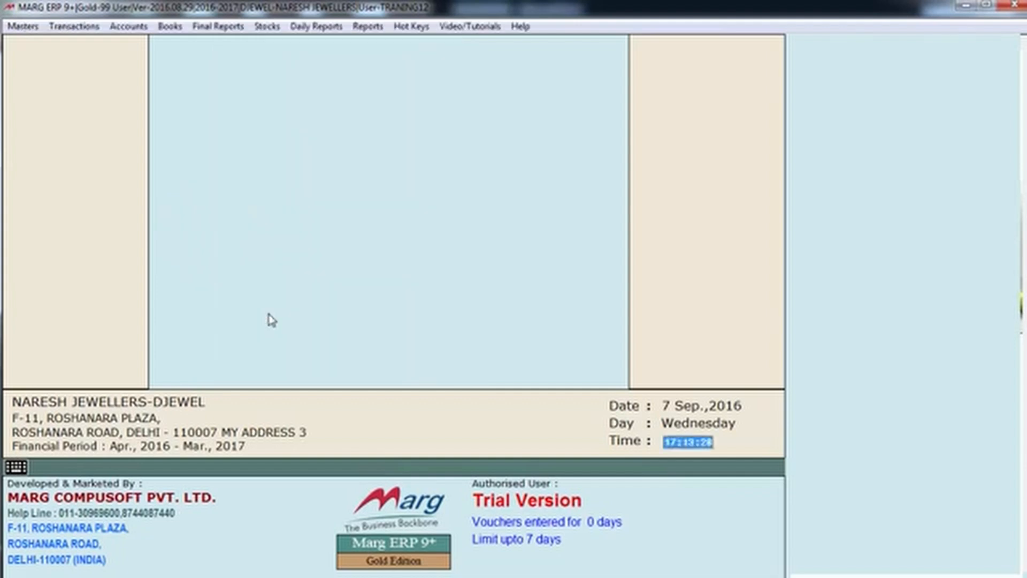
- Add a new kitty group named DHANLUXMI KITTY
click(75, 26)
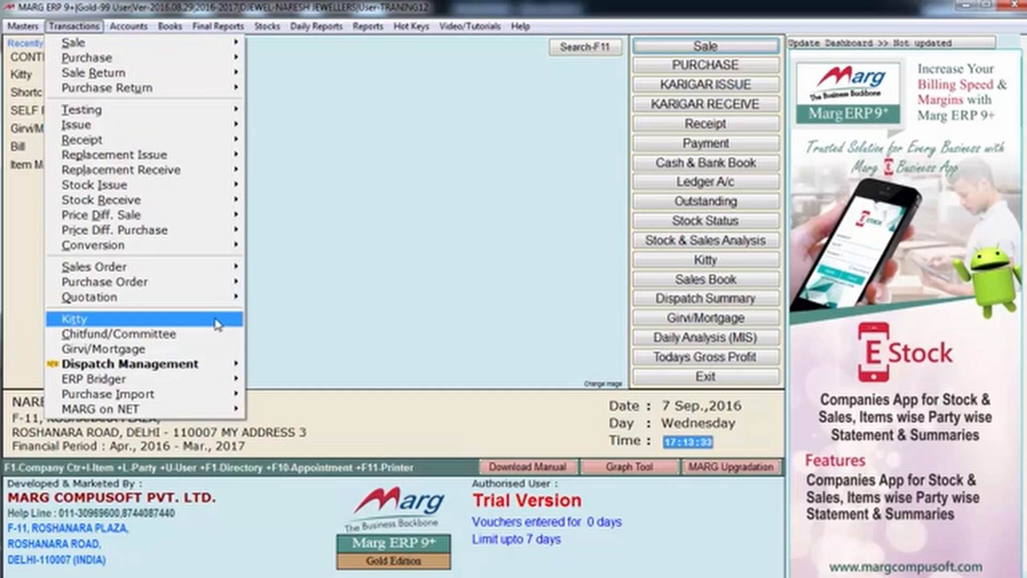
click(217, 321)
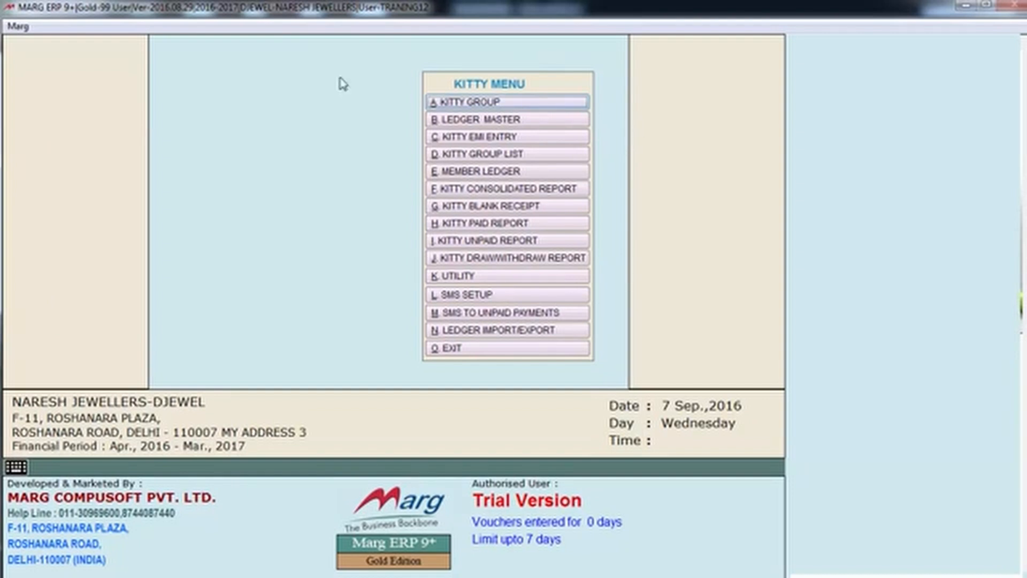
click(533, 105)
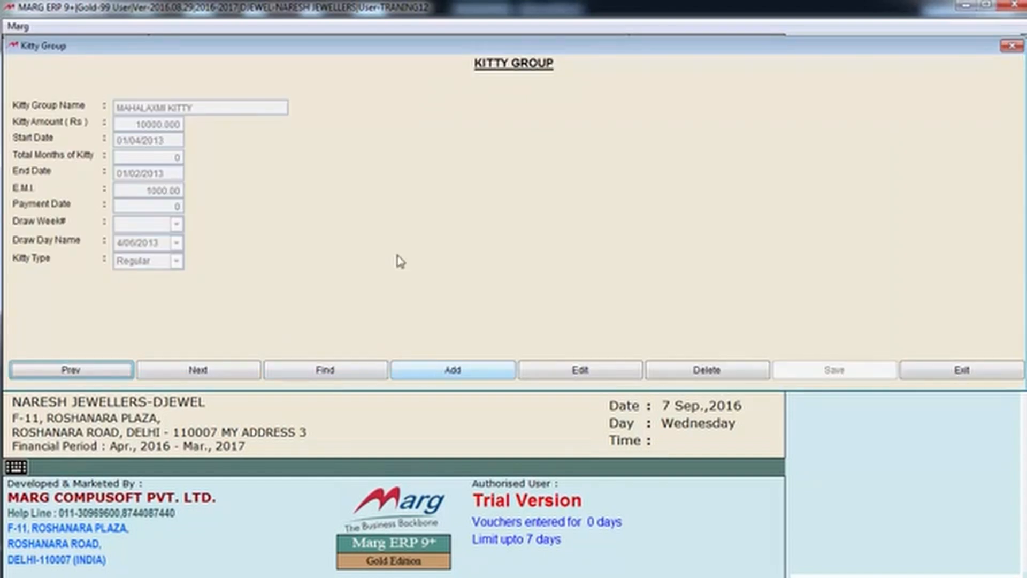
click(455, 376)
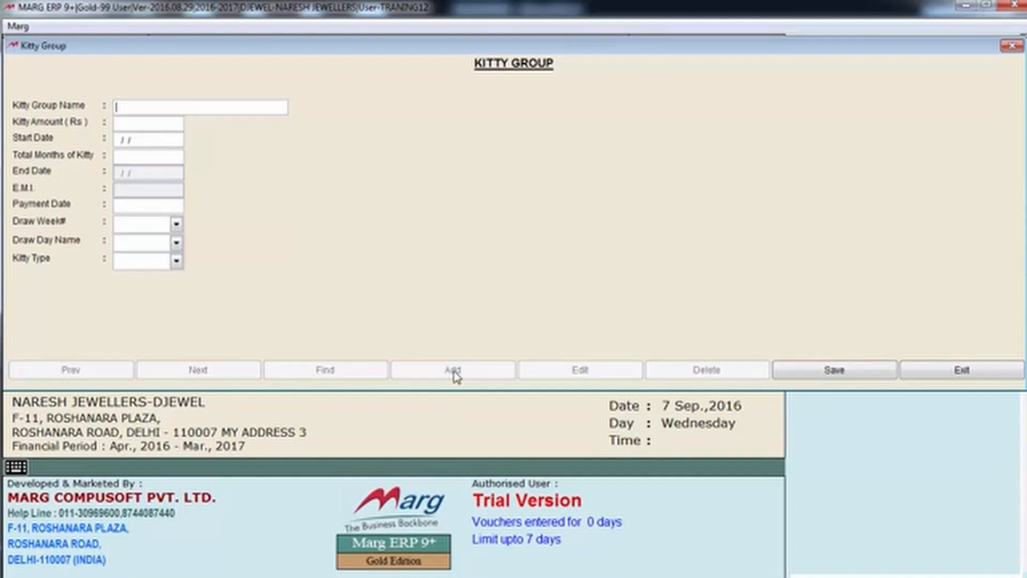
text(L)
key(BackSpace)
text(DHANLUXMI KITTY)
key(Return)
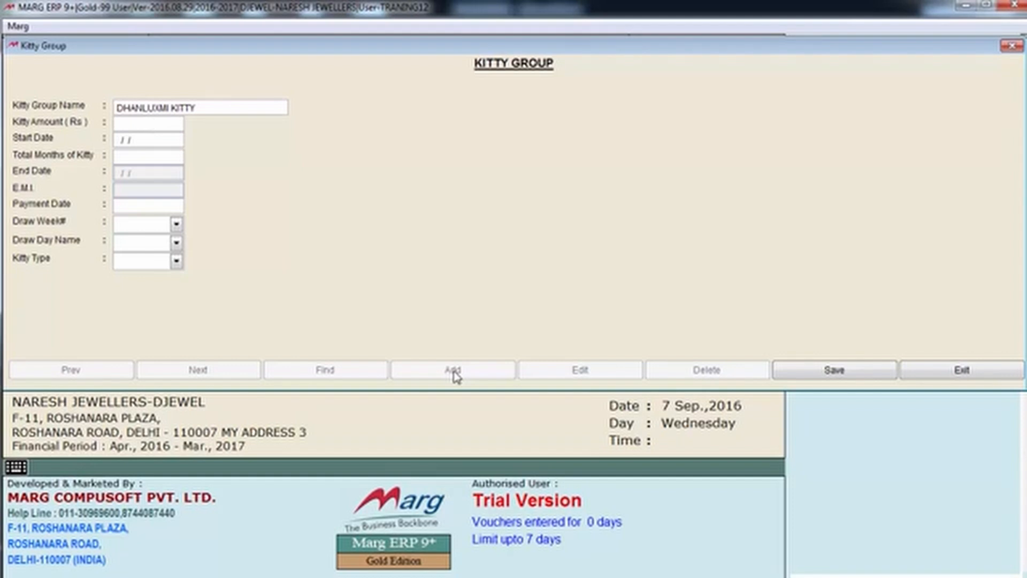
- Set the group's kitty amount to 24000, start date to 01/08/2016 and total months to 12
text(24000)
key(Return)
text(01/08)
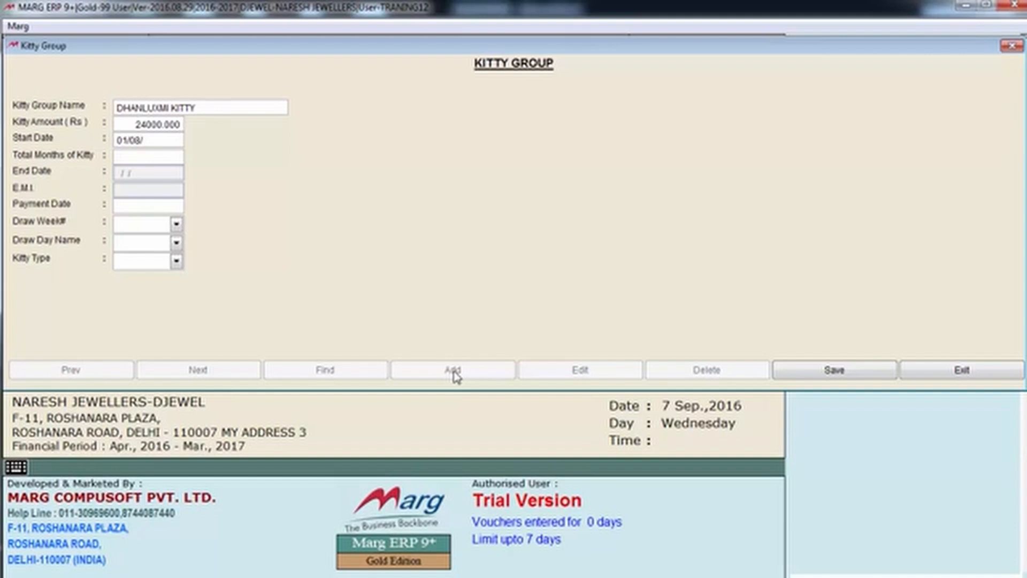
key(BackSpace)
key(BackSpace)
text(10)
key(BackSpace)
key(BackSpace)
text(08)
text(2016)
text(12)
key(Return)
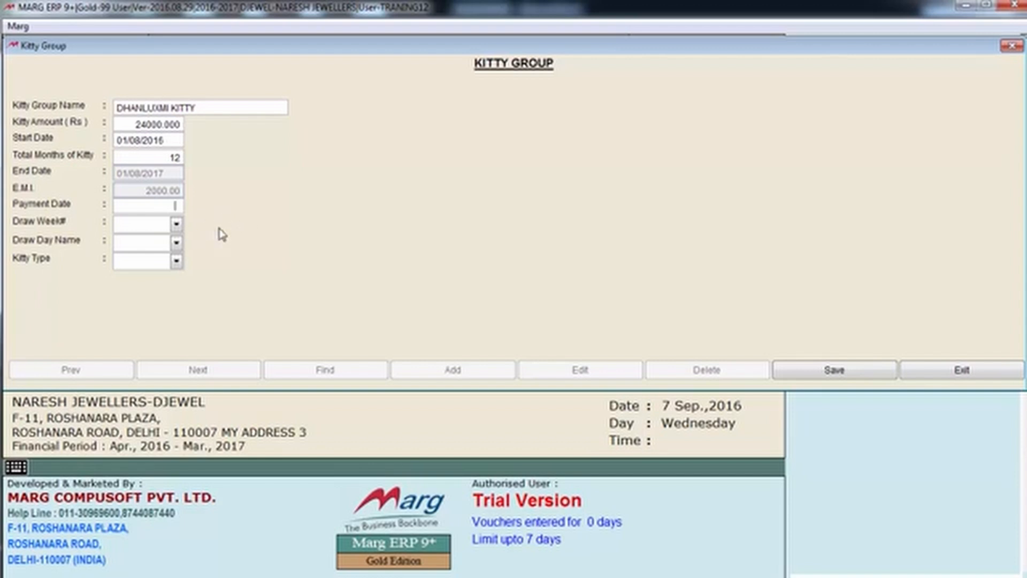
- Set the group's draw week to 1, draw day to Monday and payment date to 1
click(175, 222)
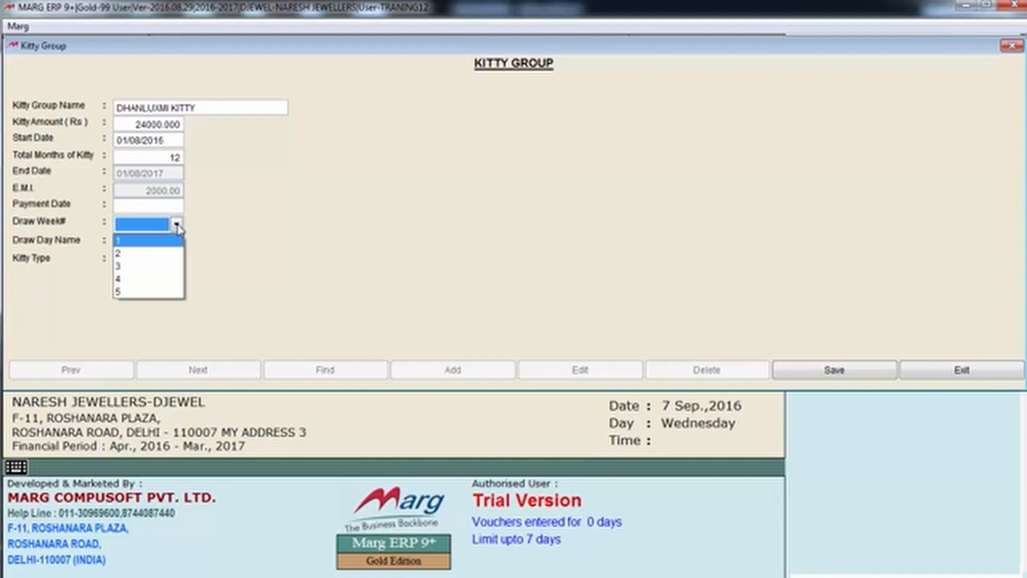
click(161, 245)
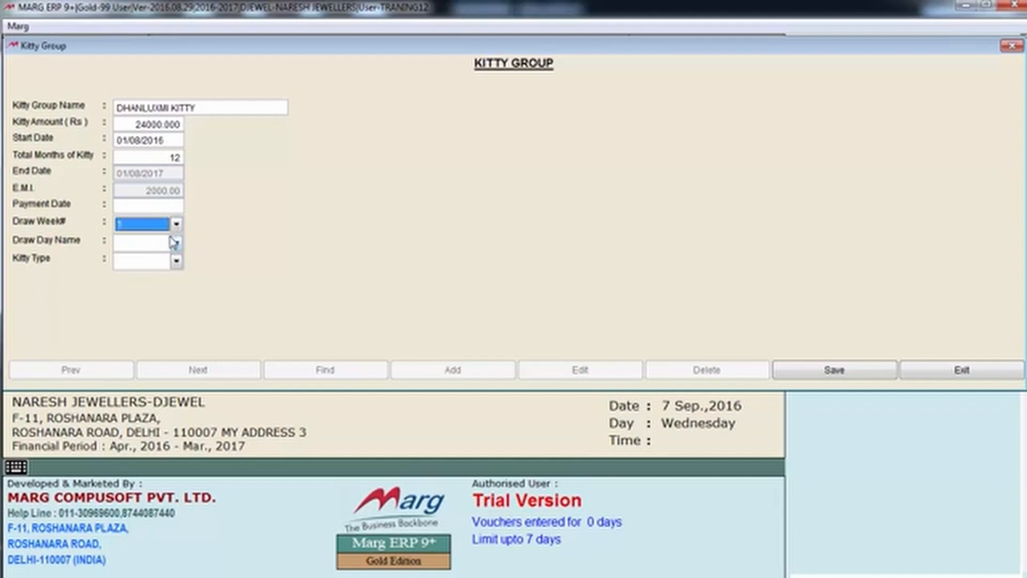
click(176, 243)
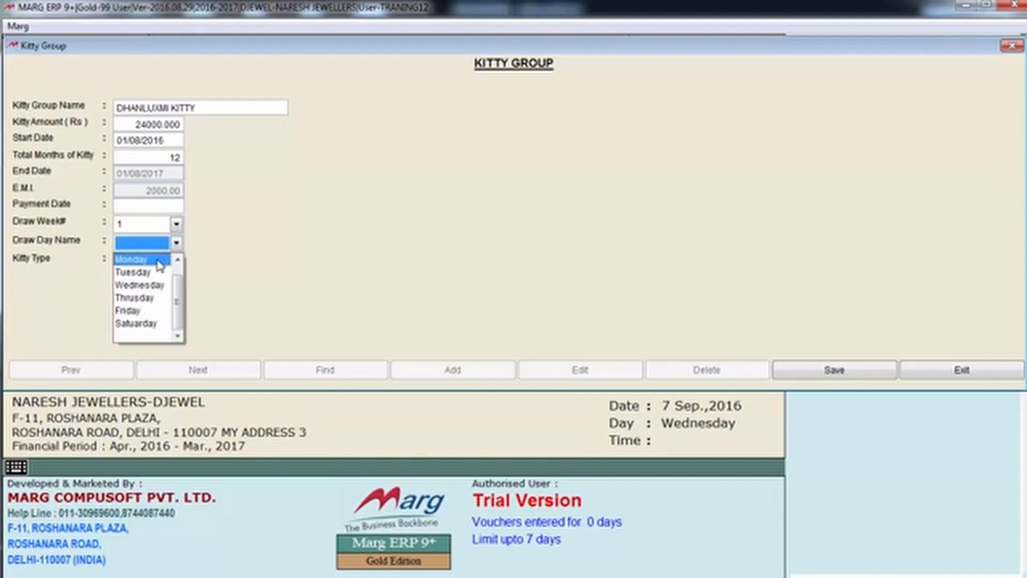
click(160, 262)
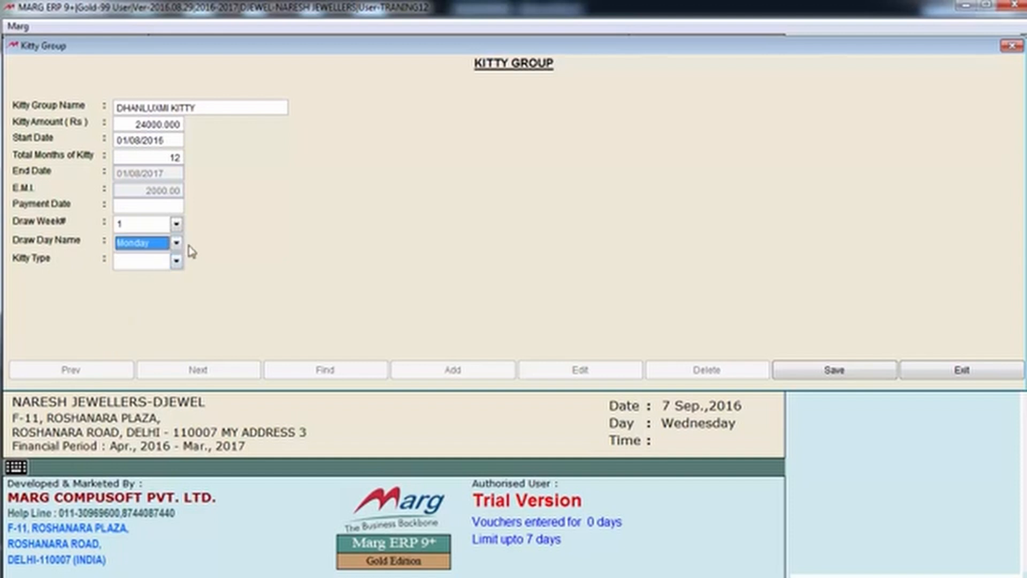
click(172, 209)
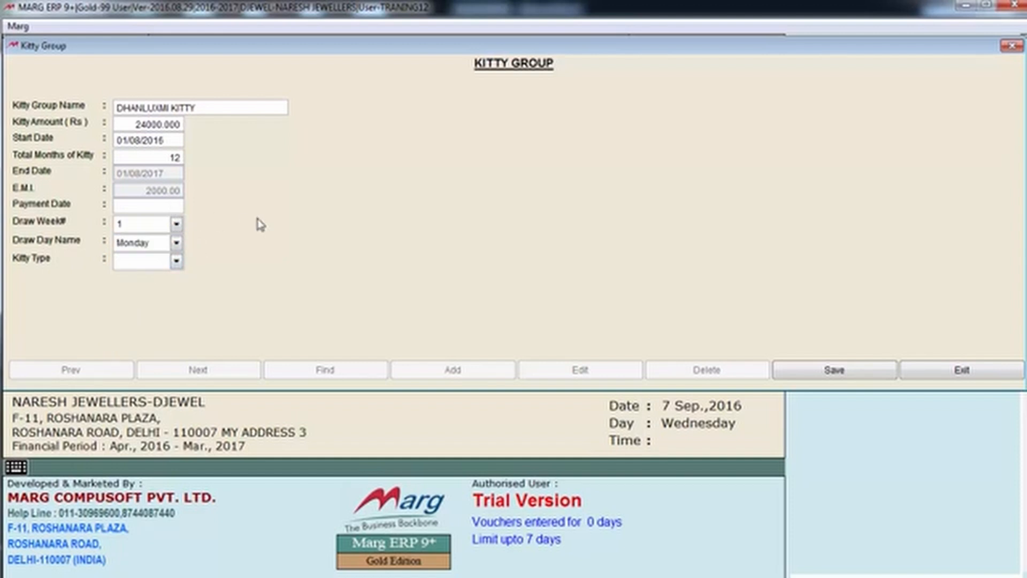
text(1)
key(Return)
key(Return)
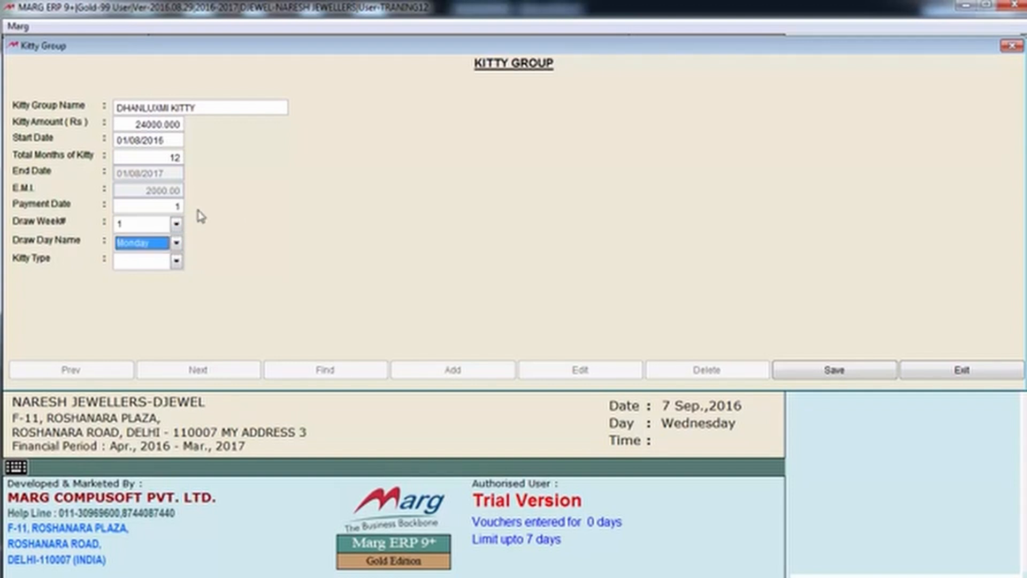
- Set the kitty type to Regular, then save and close the kitty group
click(176, 261)
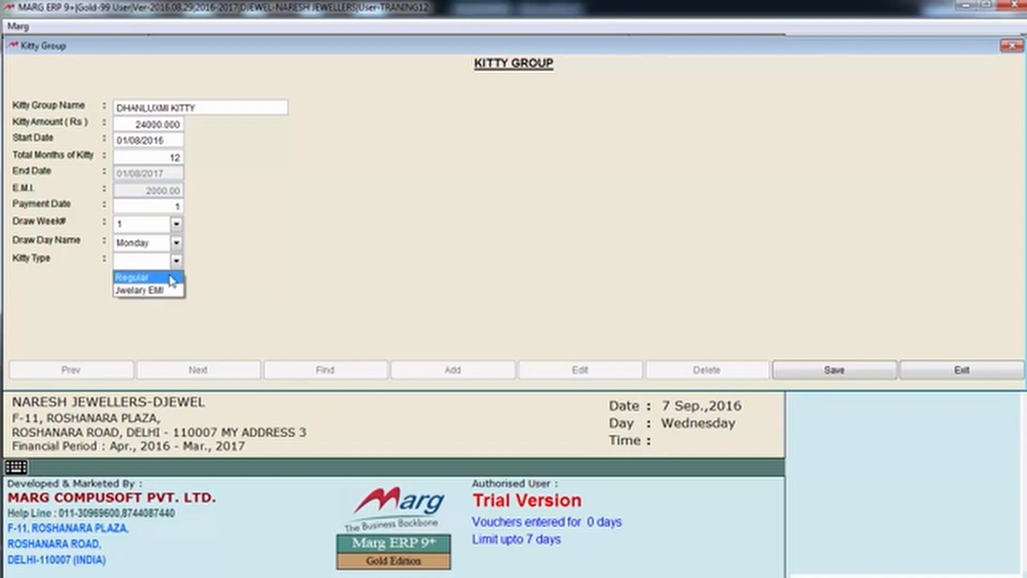
click(172, 278)
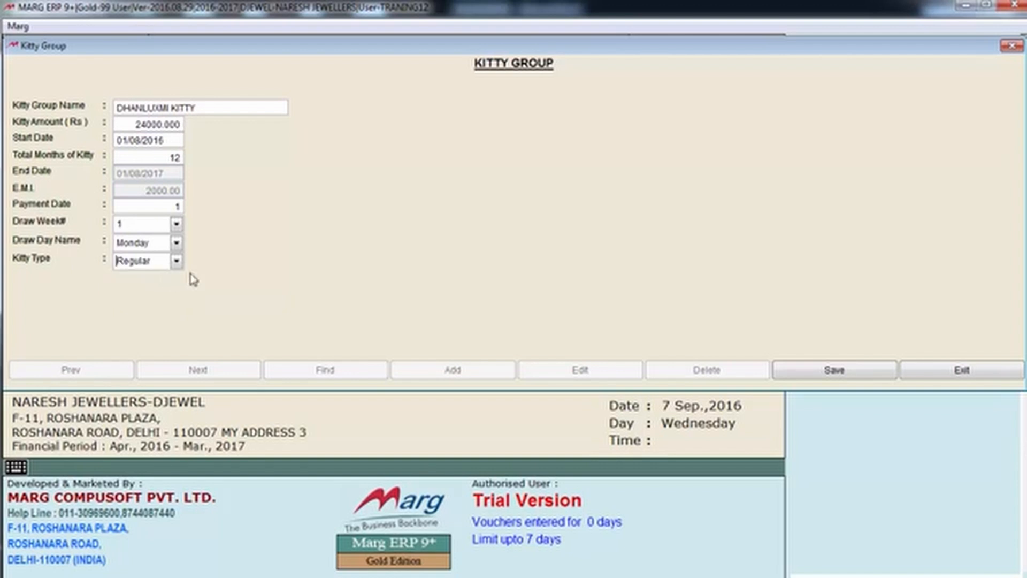
key(Return)
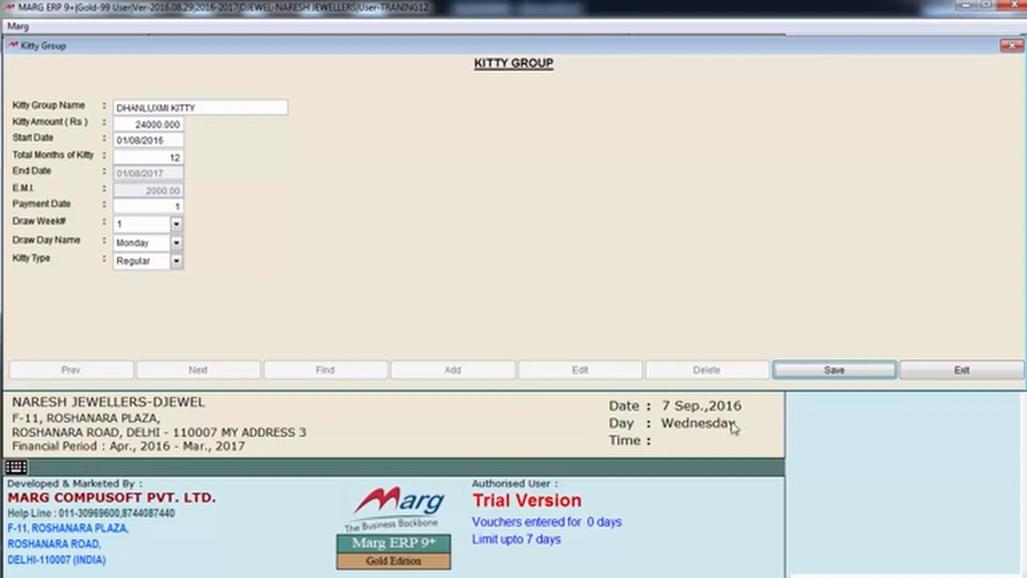
click(834, 370)
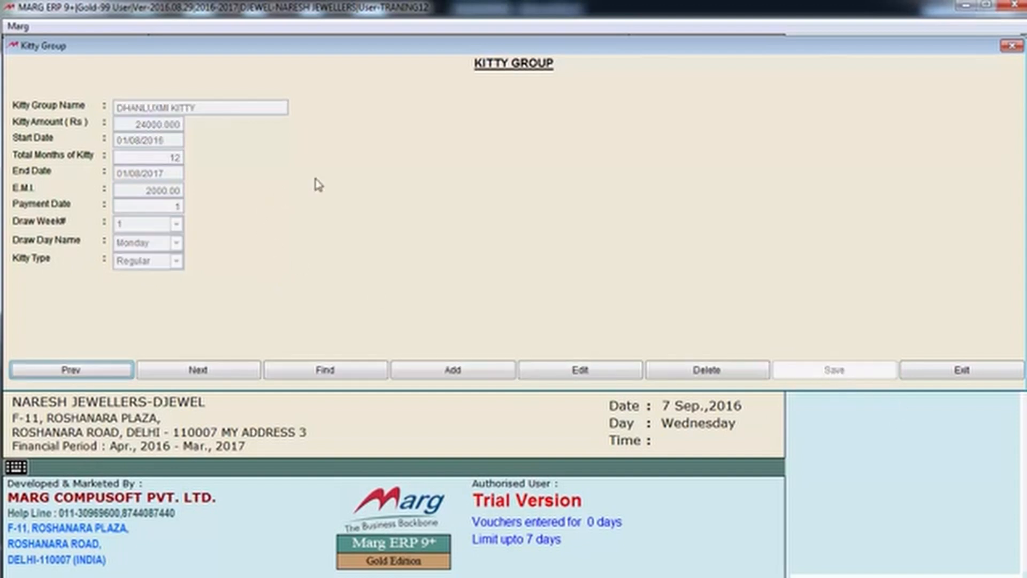
key(Escape)
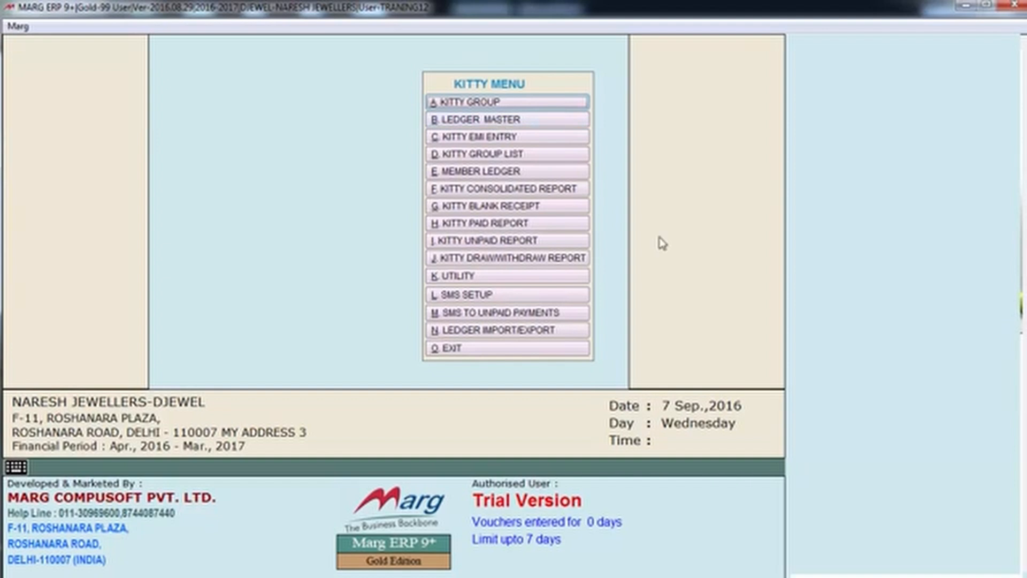
- Add a new member in the Ledger Master, entering the member's name and assigning the DHANLUXMI KITTY group
click(532, 125)
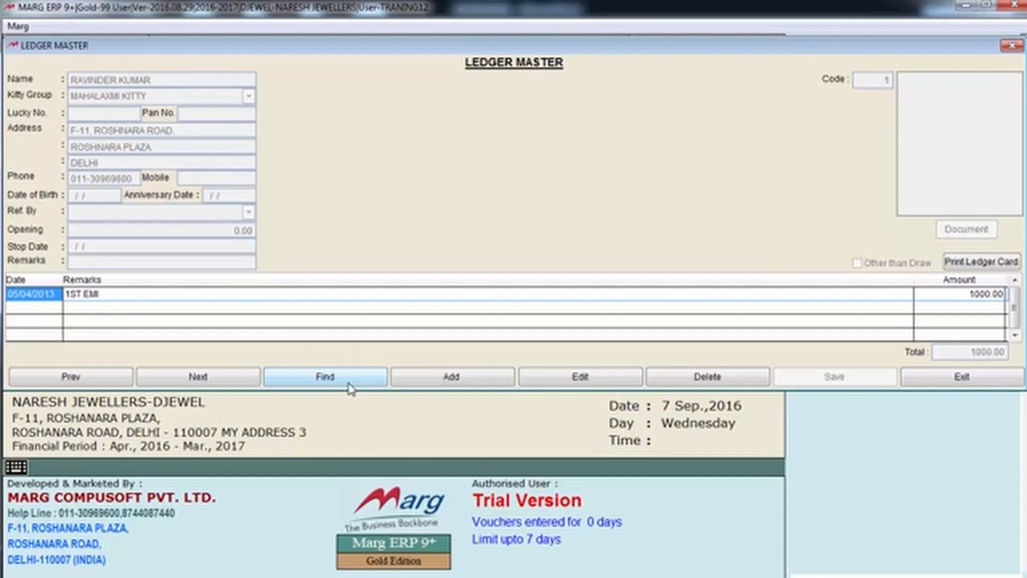
click(437, 377)
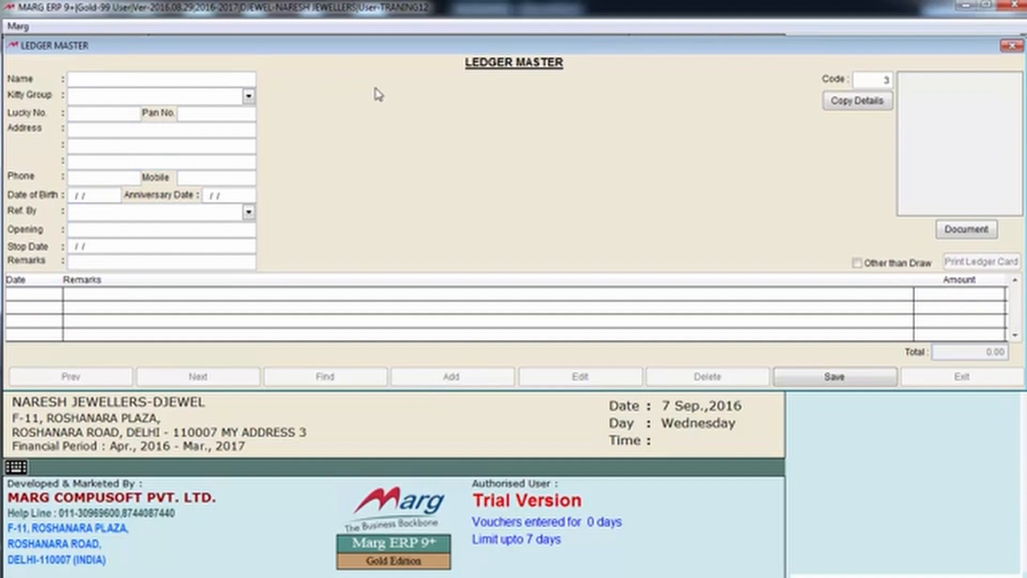
text(YOGESH)
key(Return)
key(Return)
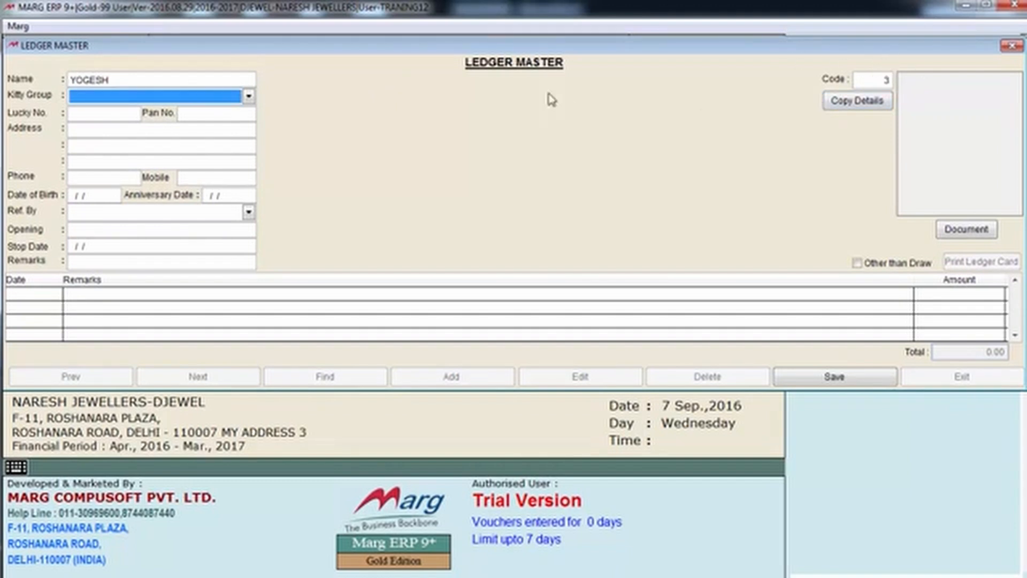
click(249, 96)
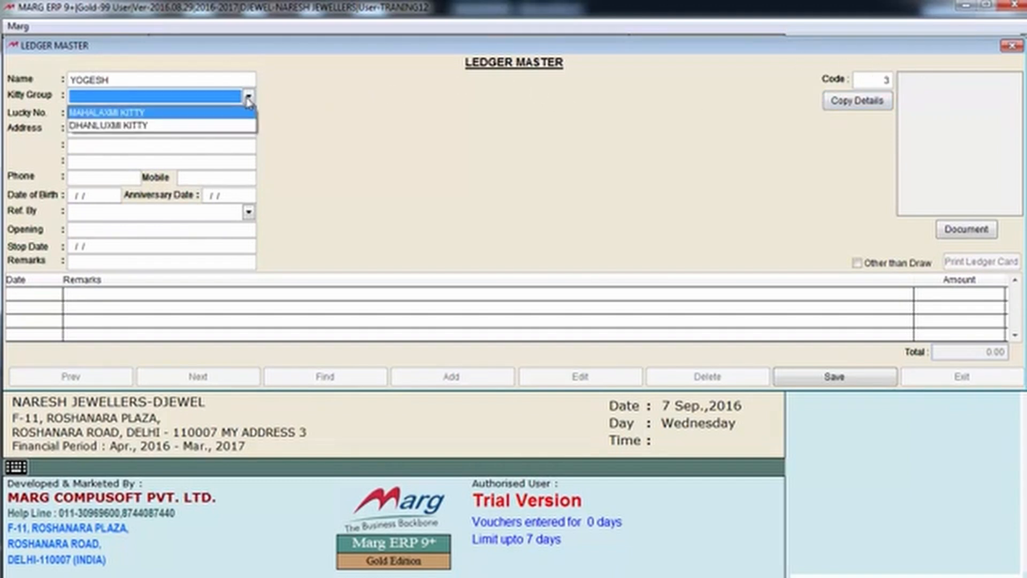
click(191, 128)
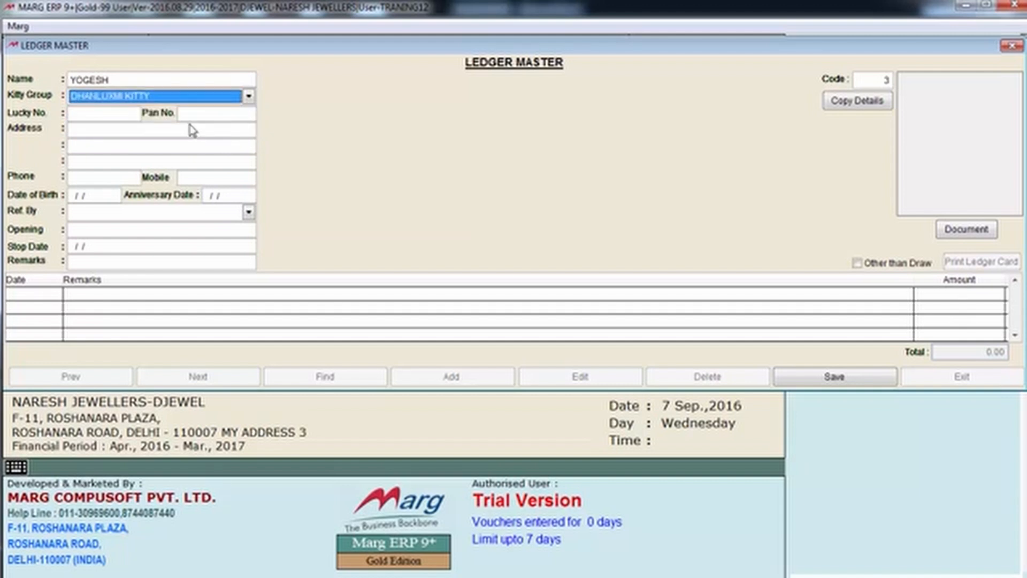
key(Return)
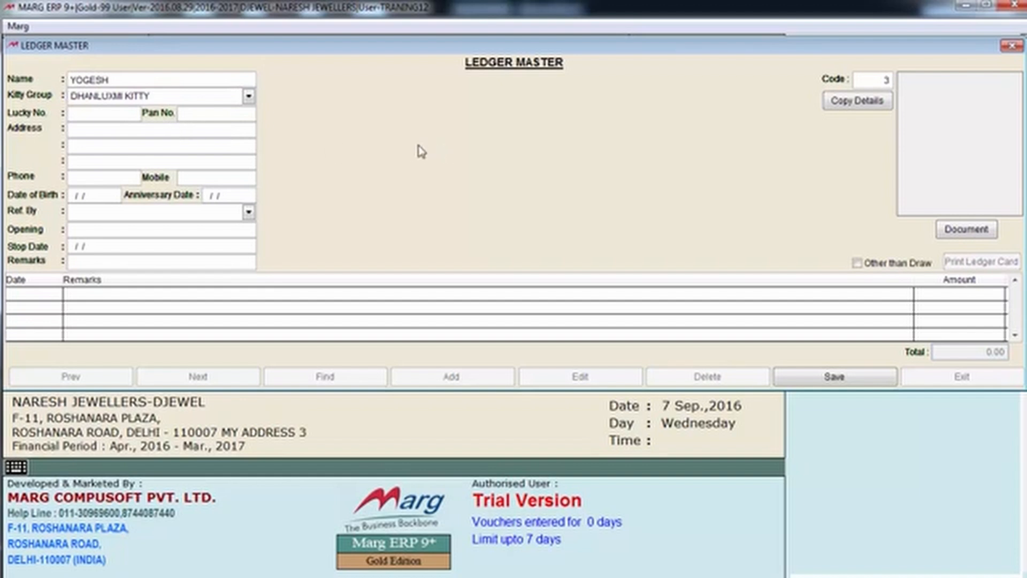
- Enter lucky number D78 and the member's address, leaving the phone and mobile fields blank
text(0)
text(78)
text(RAJENDER)
text( NAGAR)
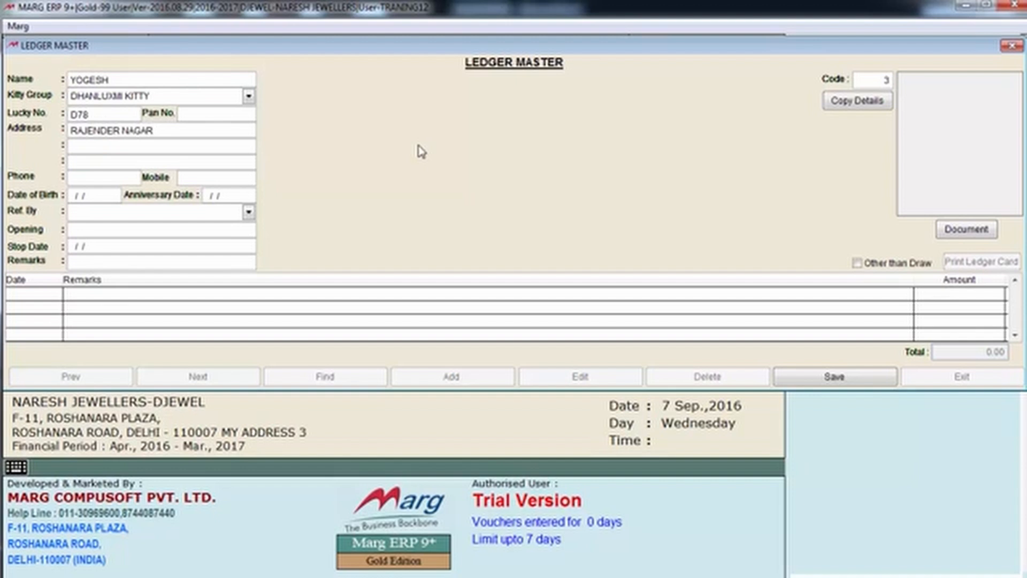
text(DELHI)
key(Return)
click(186, 178)
key(Return)
- Choose the first listed member as the new member's reference
click(249, 212)
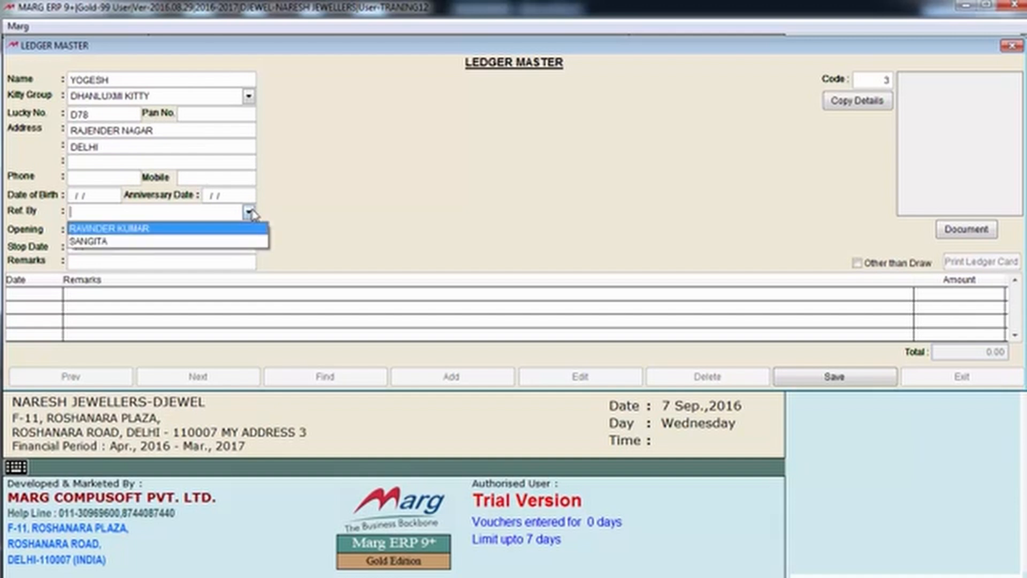
click(249, 212)
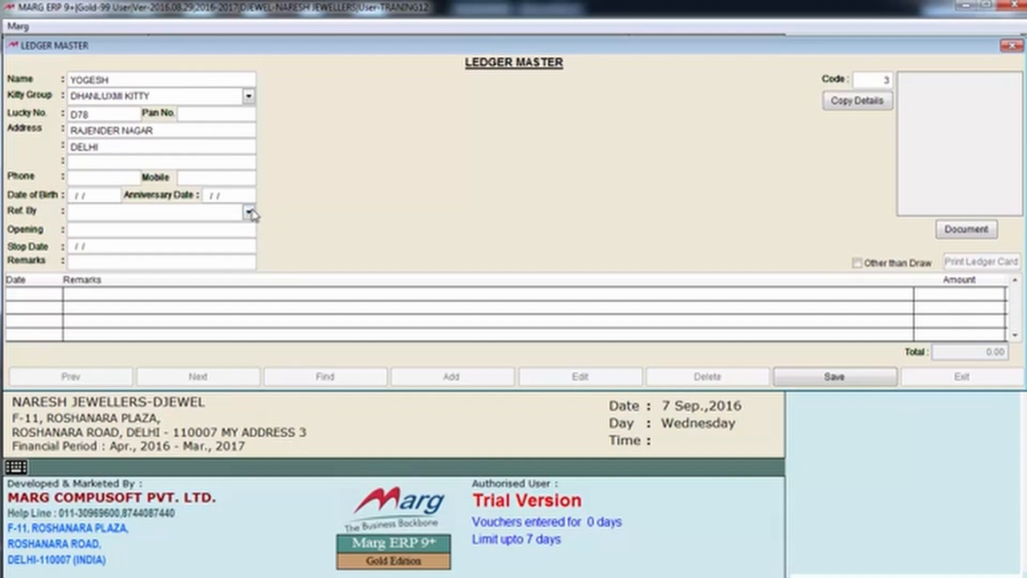
click(249, 212)
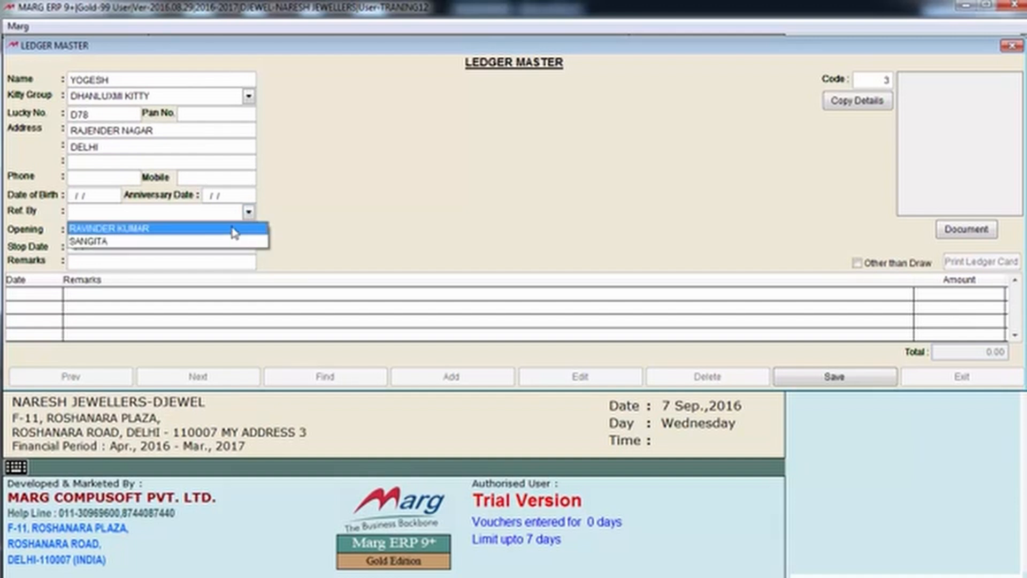
click(234, 229)
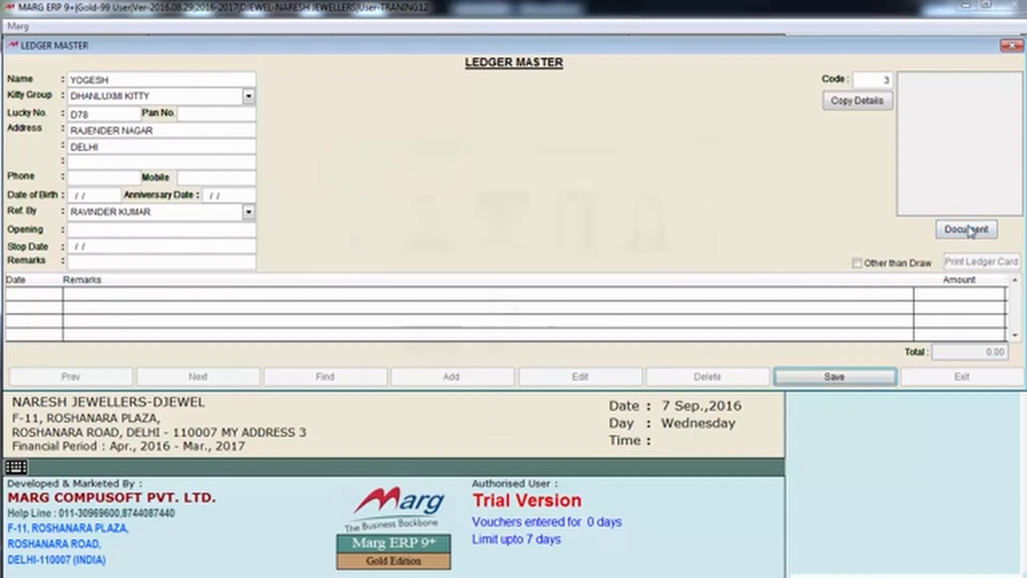
- Attach the Capture image from the employees folder as the member's photo and save the ledger record
click(966, 229)
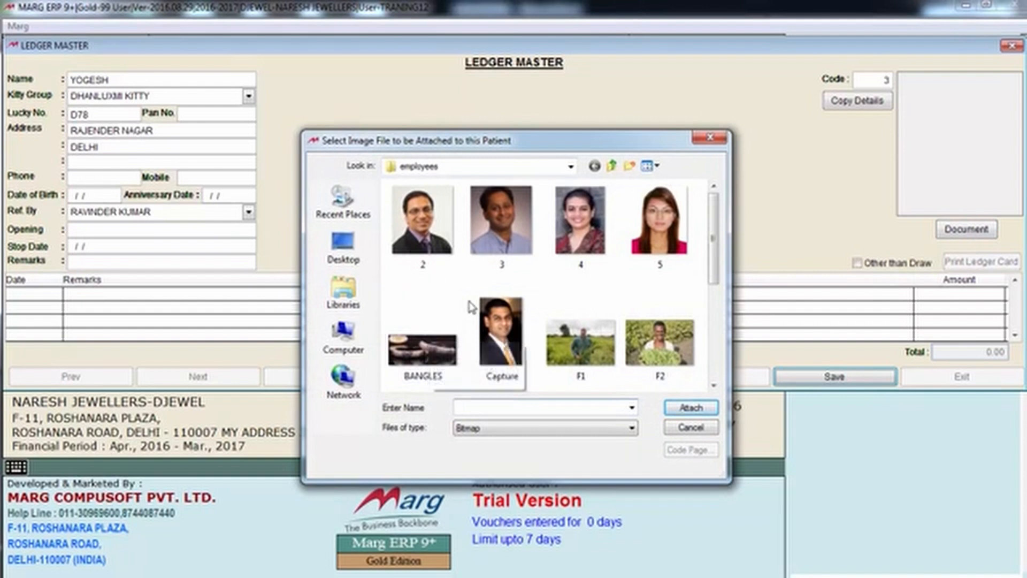
click(499, 318)
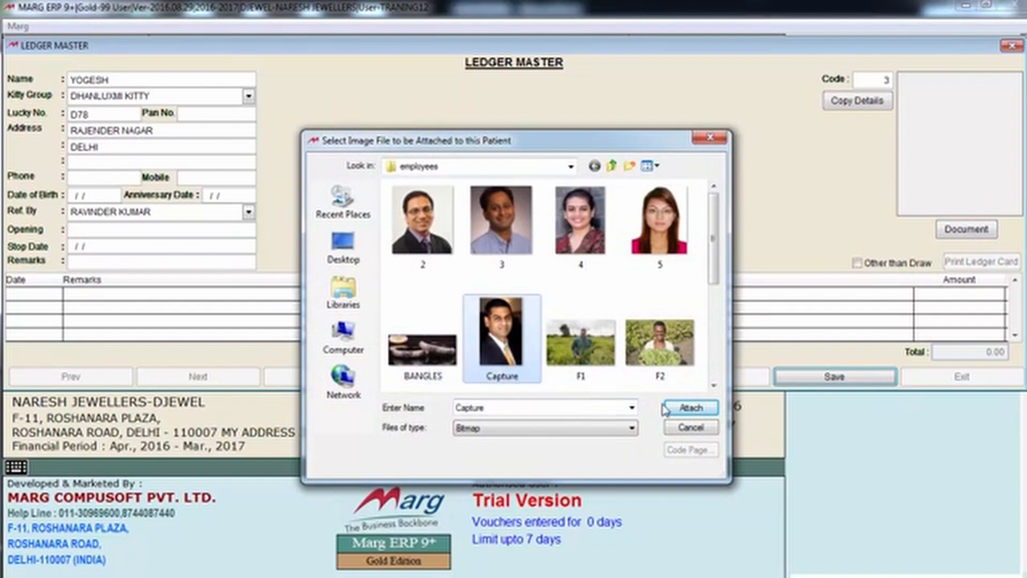
click(690, 409)
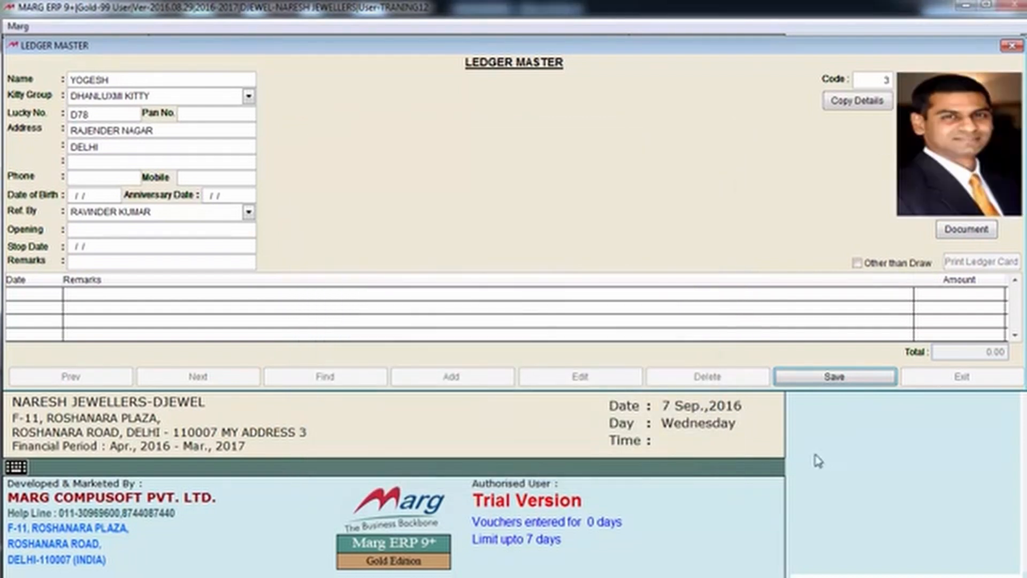
click(847, 383)
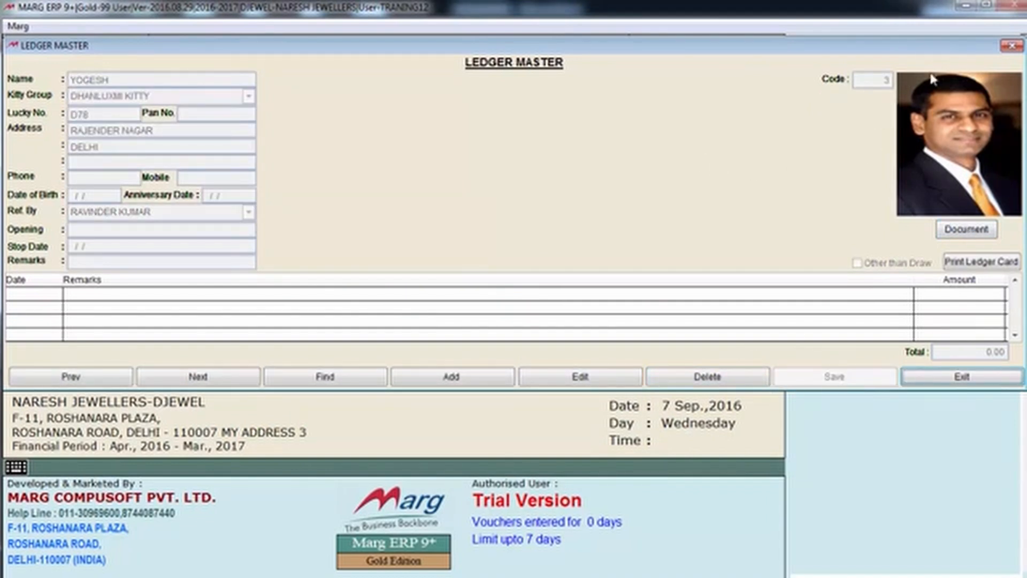
- Open the print preview of the member's ledger card
click(988, 263)
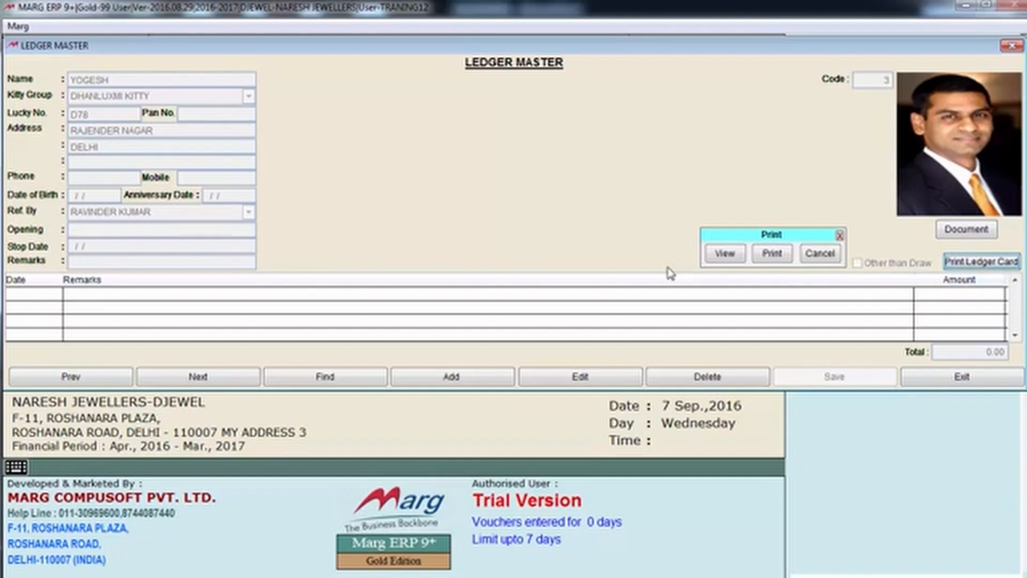
click(723, 256)
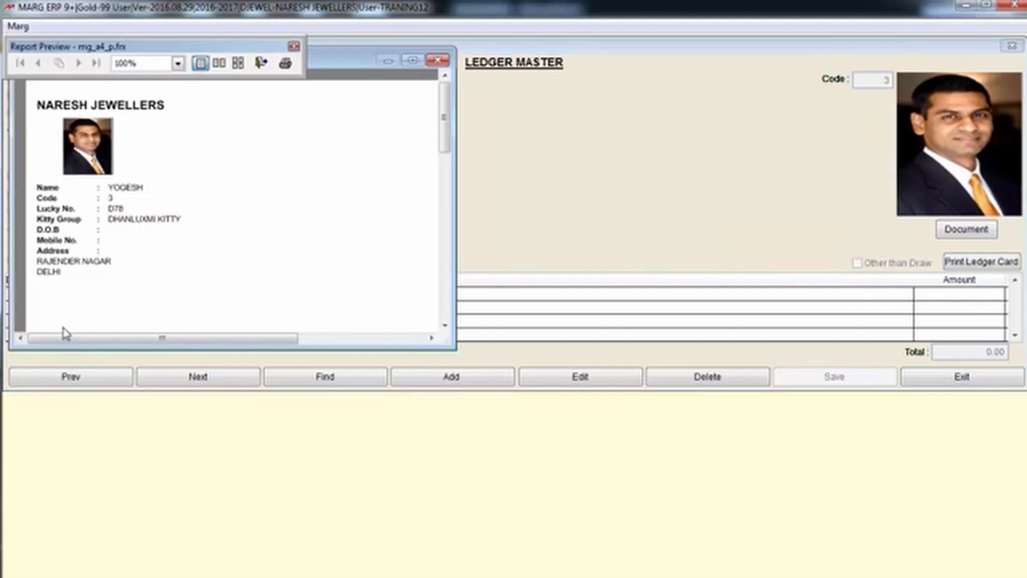
- Leave the ledger card preview and ledger master, and start a kitty EMI entry for DHANLUXMI KITTY
key(Escape)
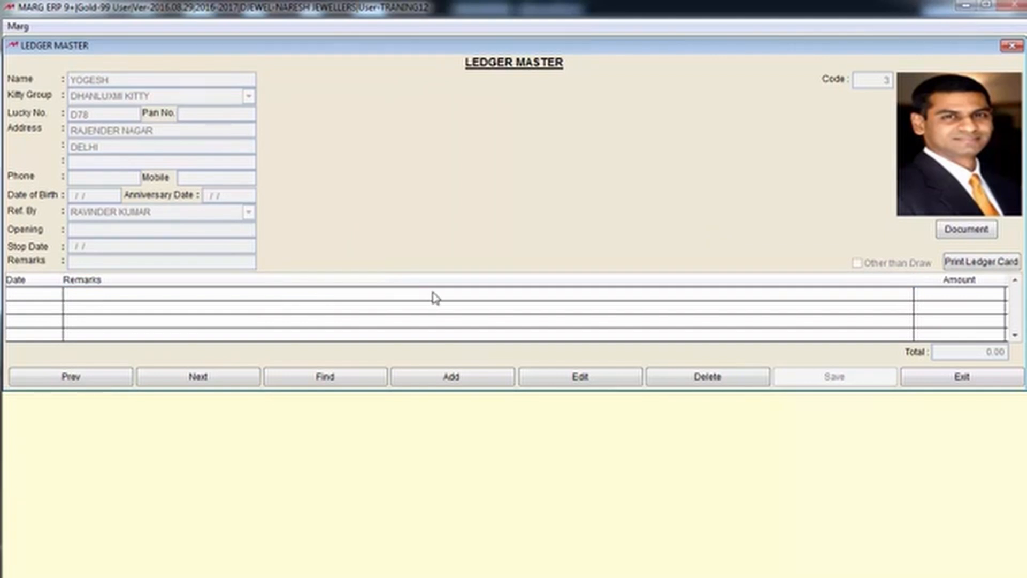
key(Escape)
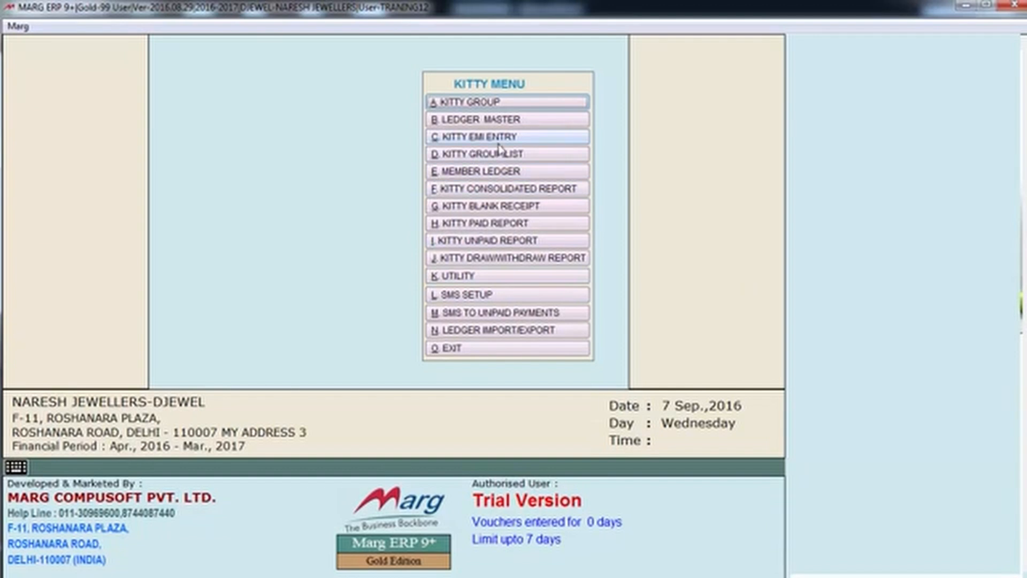
click(540, 142)
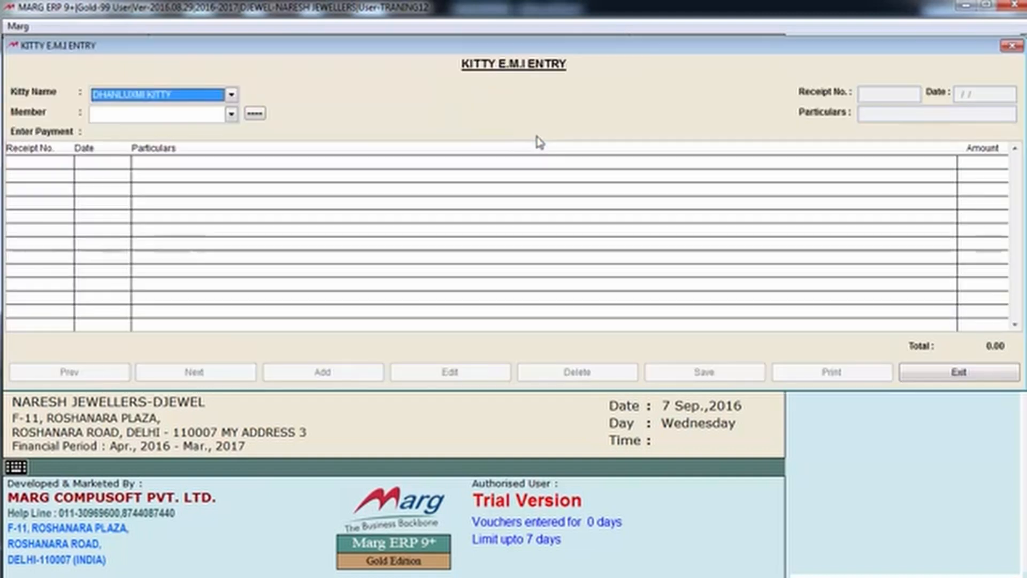
click(231, 95)
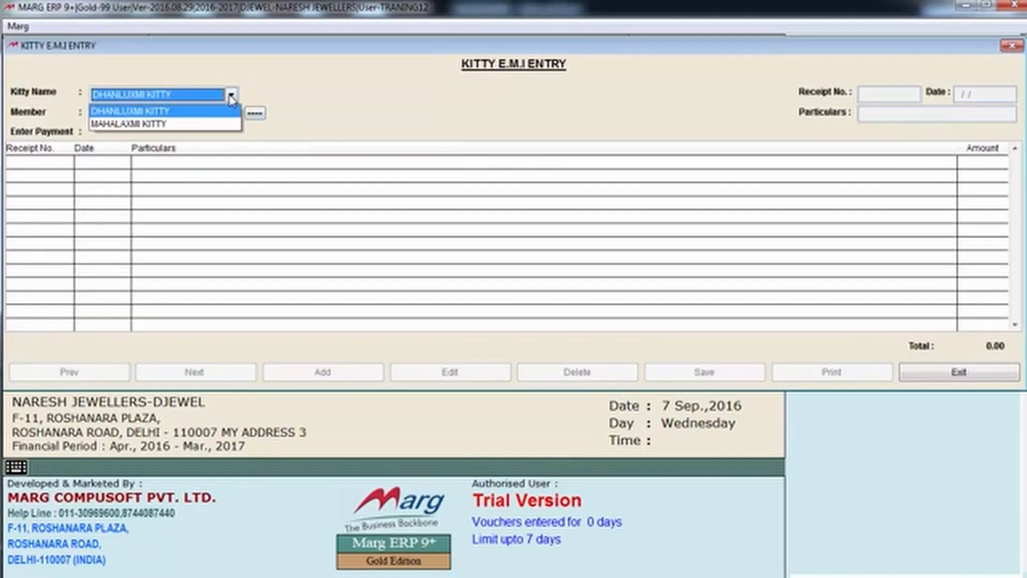
click(205, 111)
key(Return)
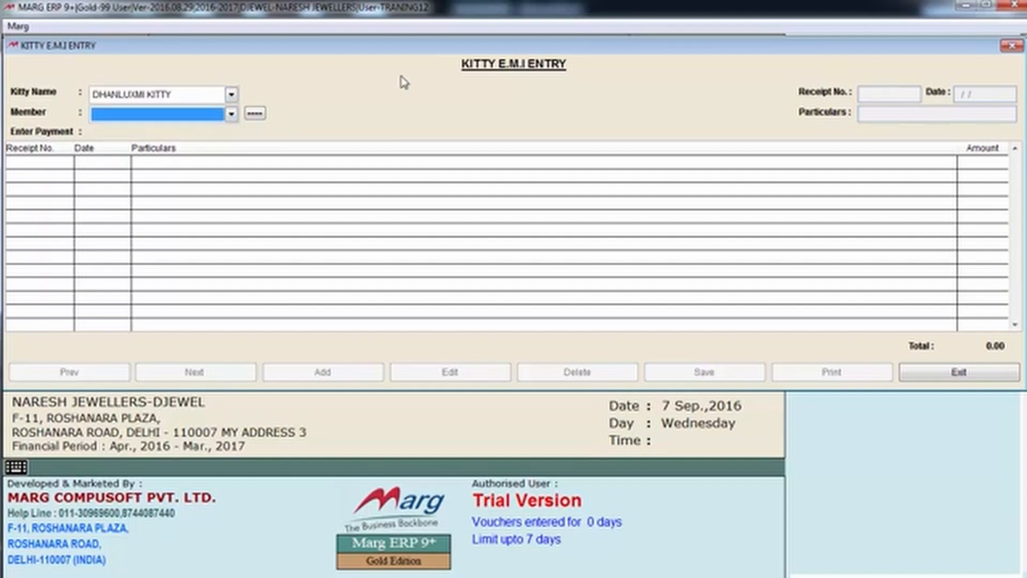
- Choose the first listed member, code 2, for the EMI entry and reselect the same member through the member search
key(Return)
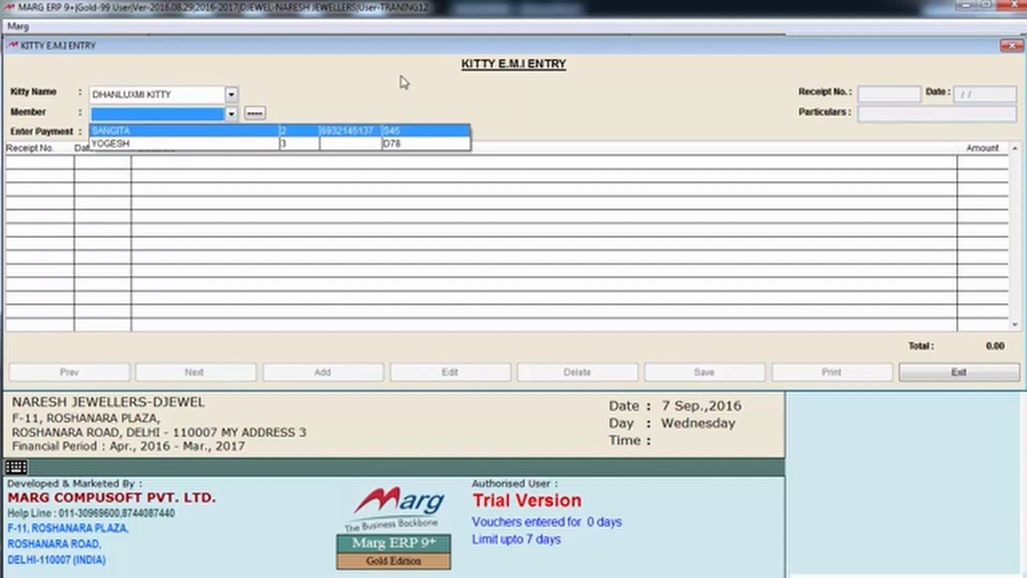
key(Return)
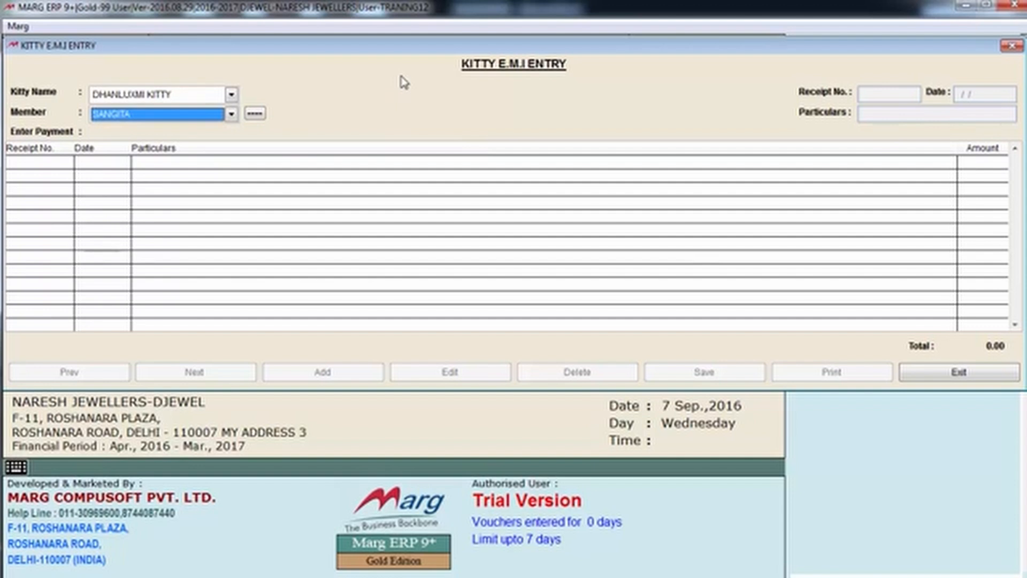
key(Return)
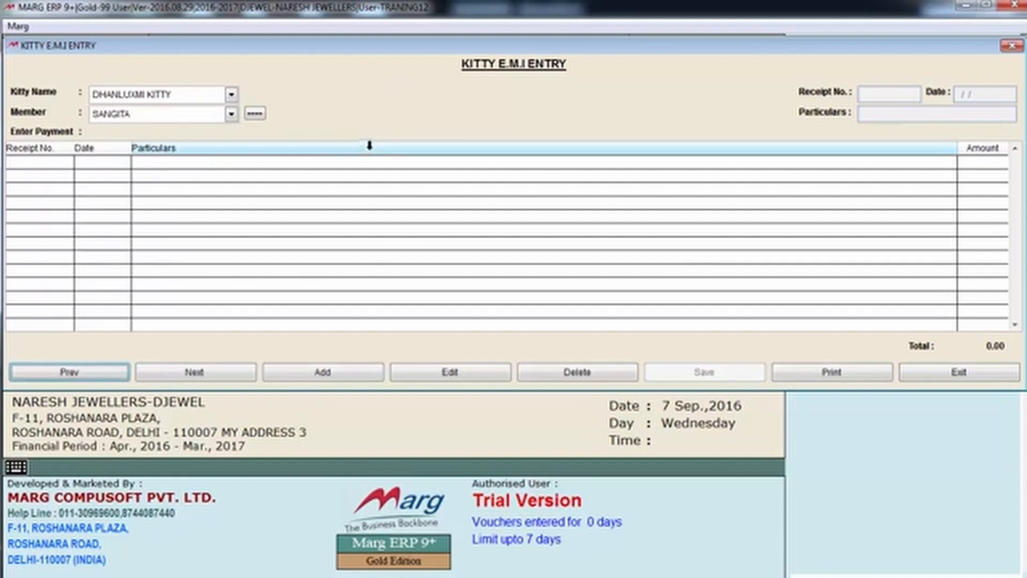
click(255, 113)
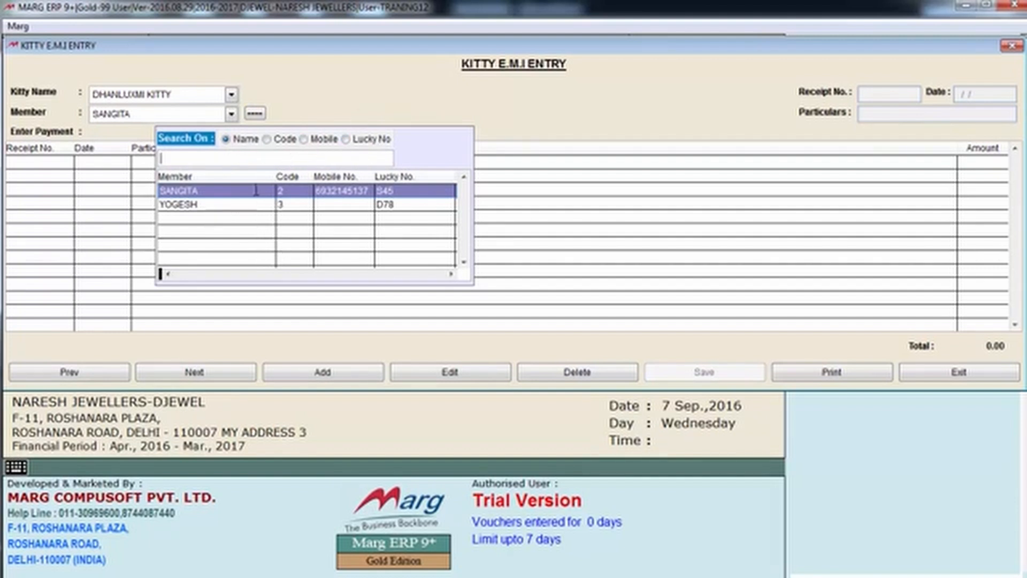
double_click(238, 190)
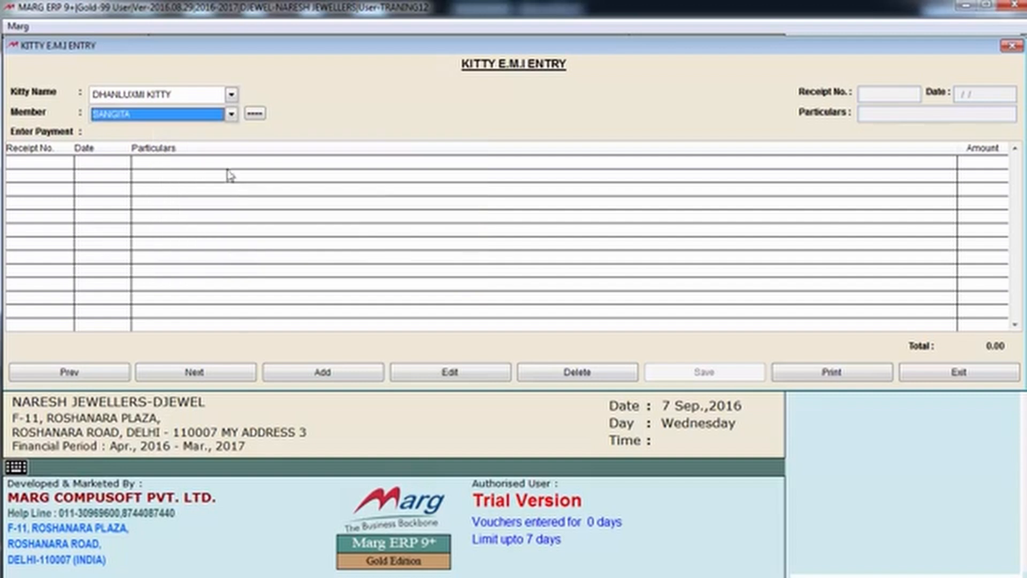
key(Return)
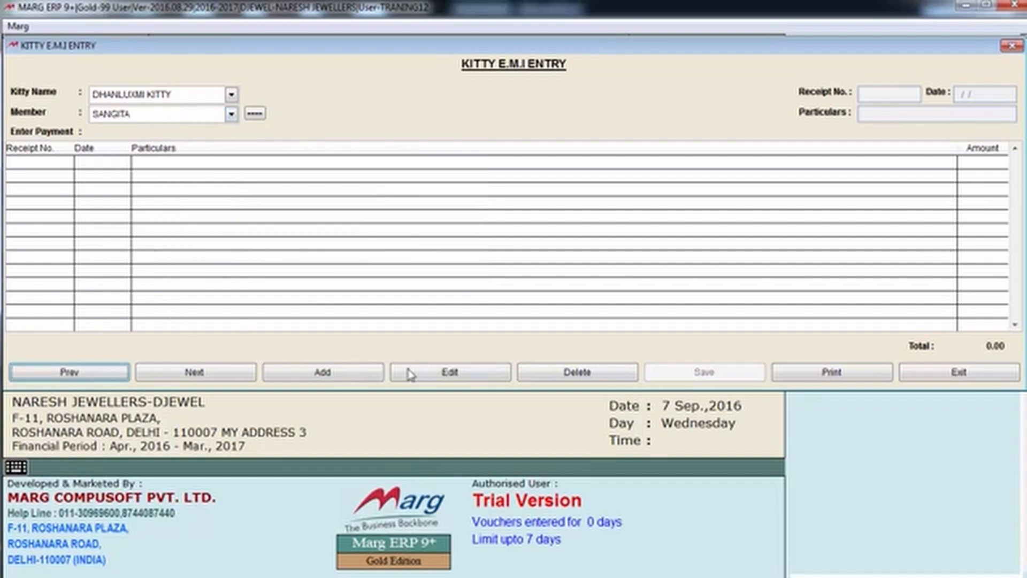
- Add an EMI payment for the member with the particulars "1ST KITTY" and save it
click(343, 375)
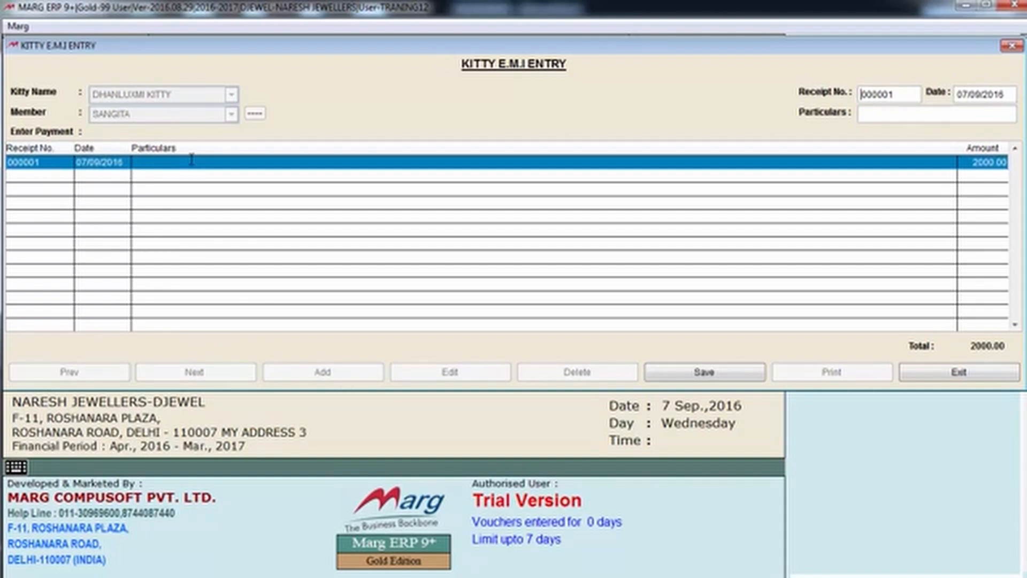
click(894, 114)
text(ST KITTY)
key(Return)
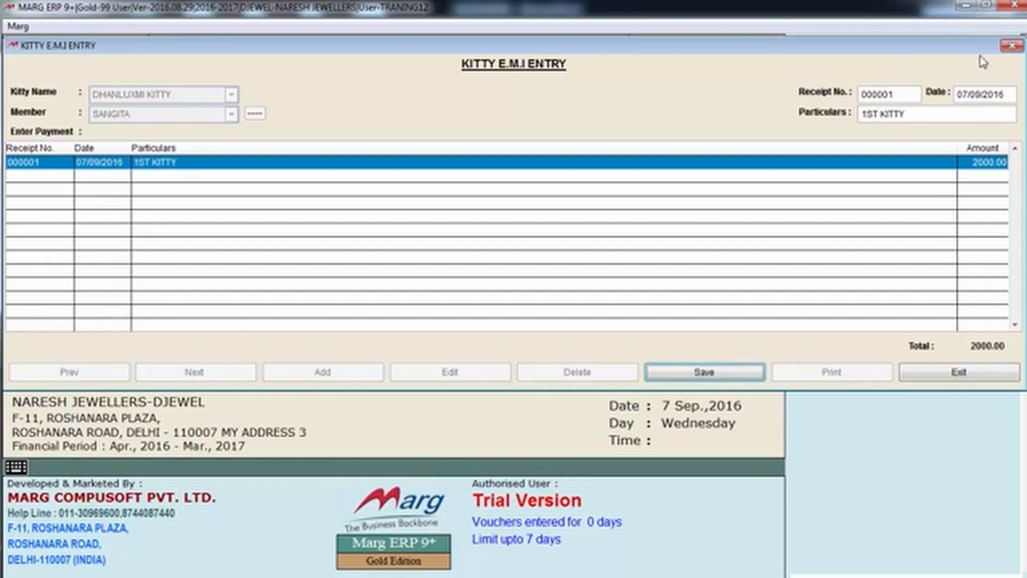
click(717, 374)
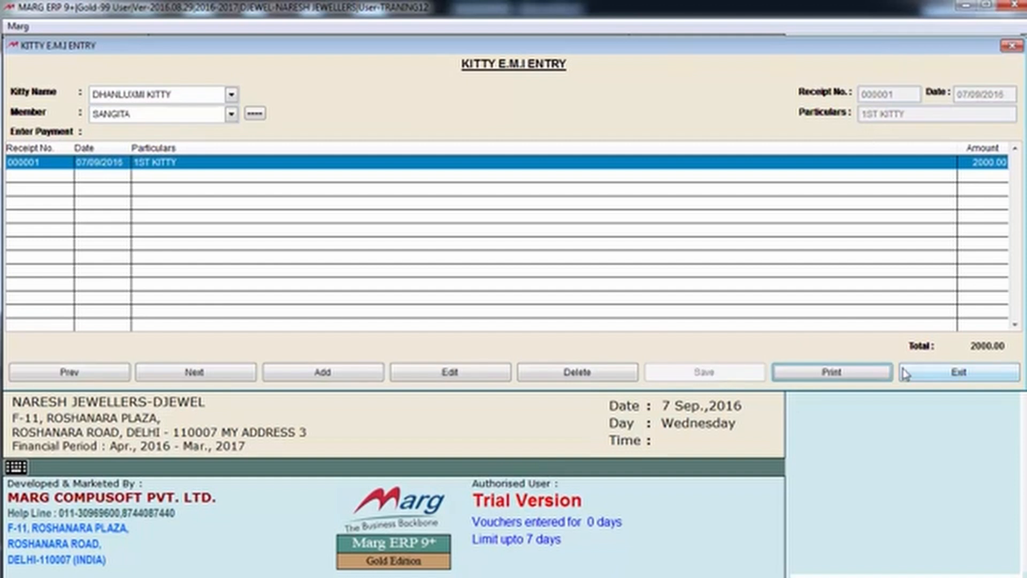
- View the saved payment's cash receipt in the new format with an enlarged preview, and close the EMI entry
click(867, 377)
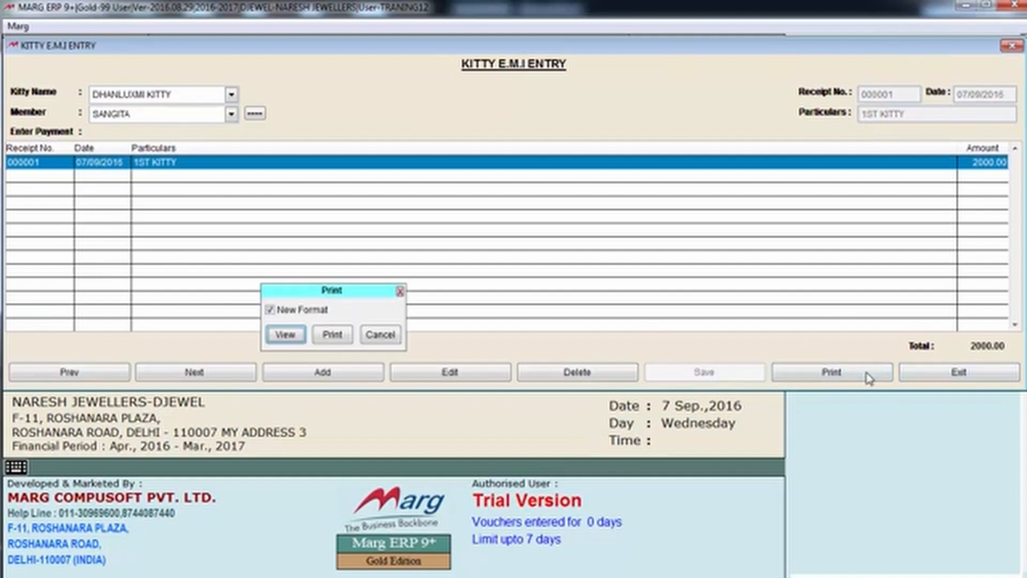
click(285, 335)
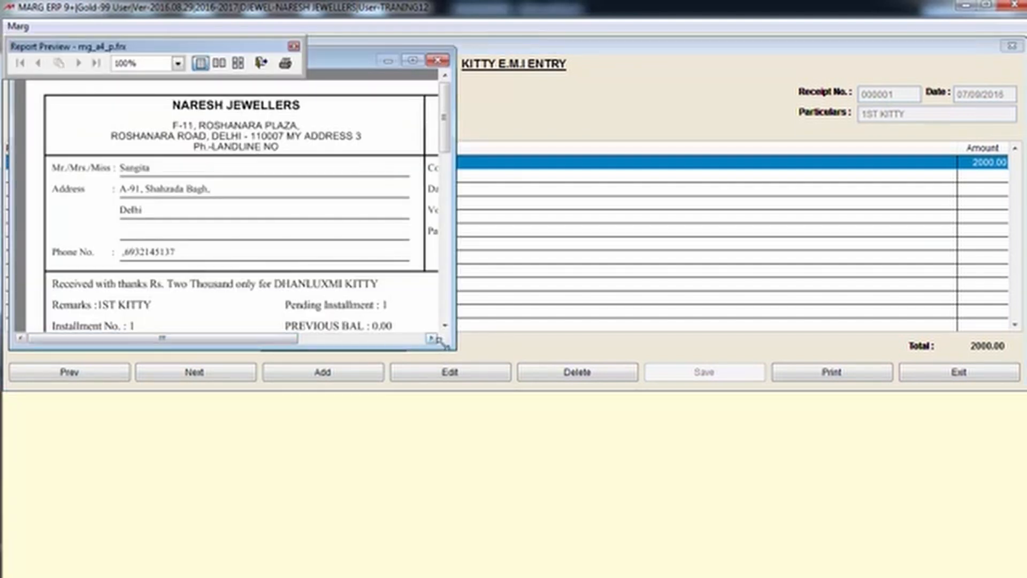
drag(448, 347, 776, 467)
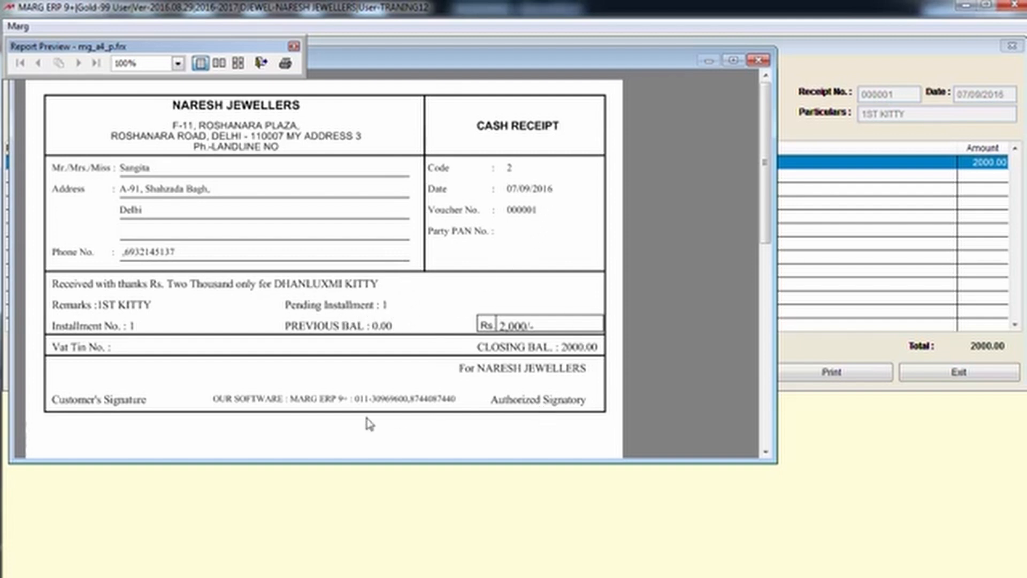
key(Escape)
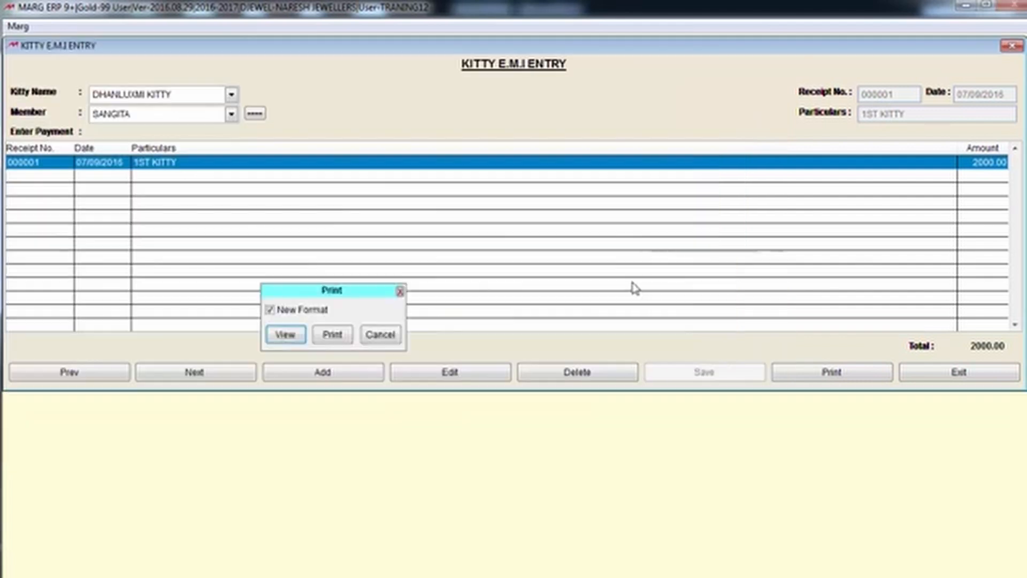
key(Escape)
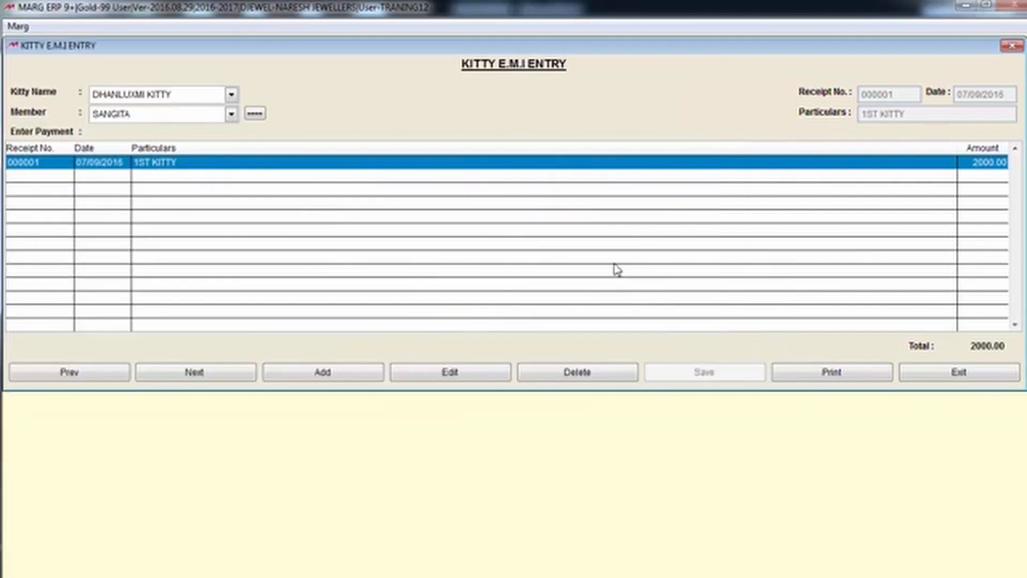
key(Escape)
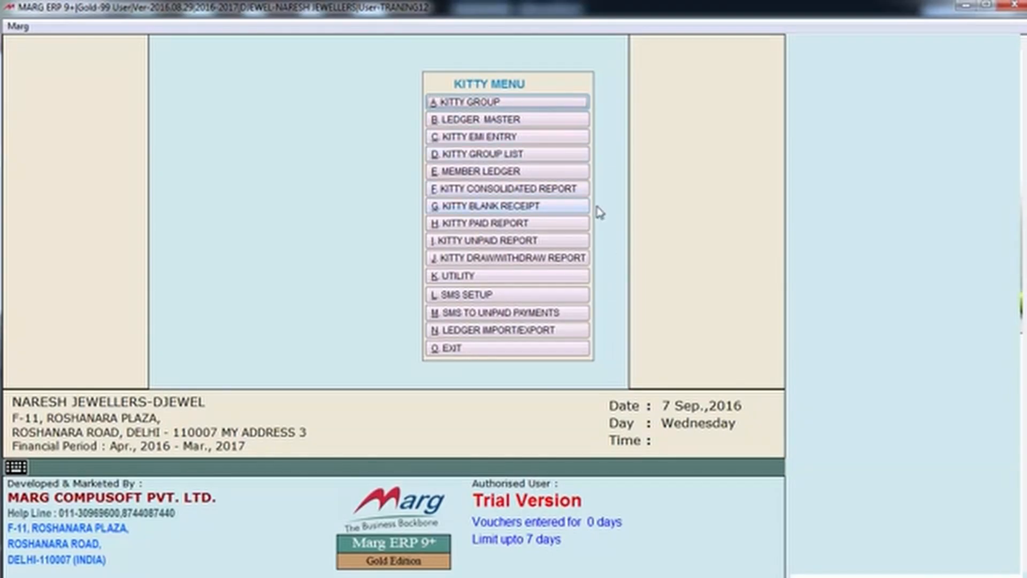
- View the Kitty Group Report for all groups, keeping the existing report path
click(542, 156)
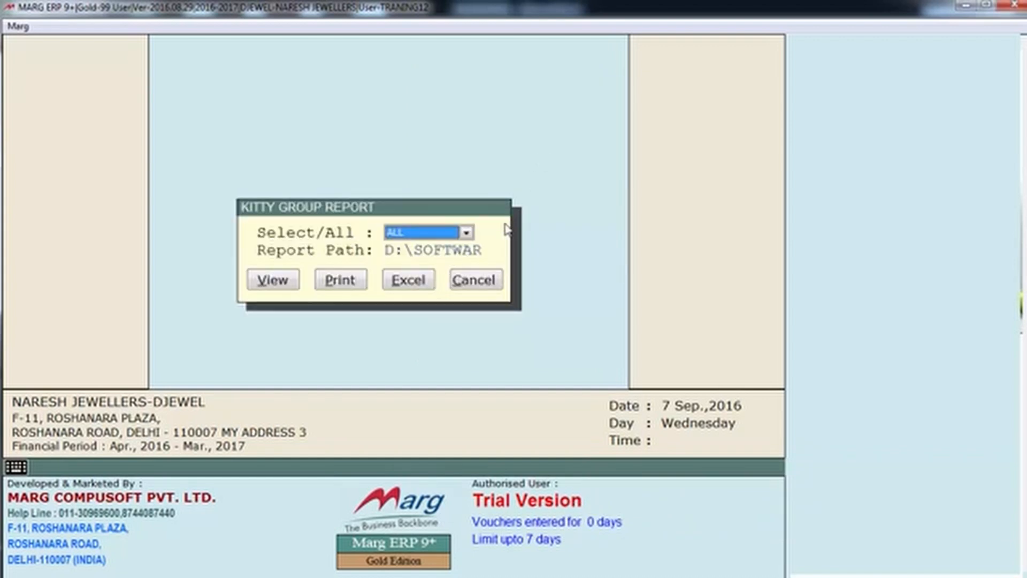
key(Return)
key(Return)
key(Return)
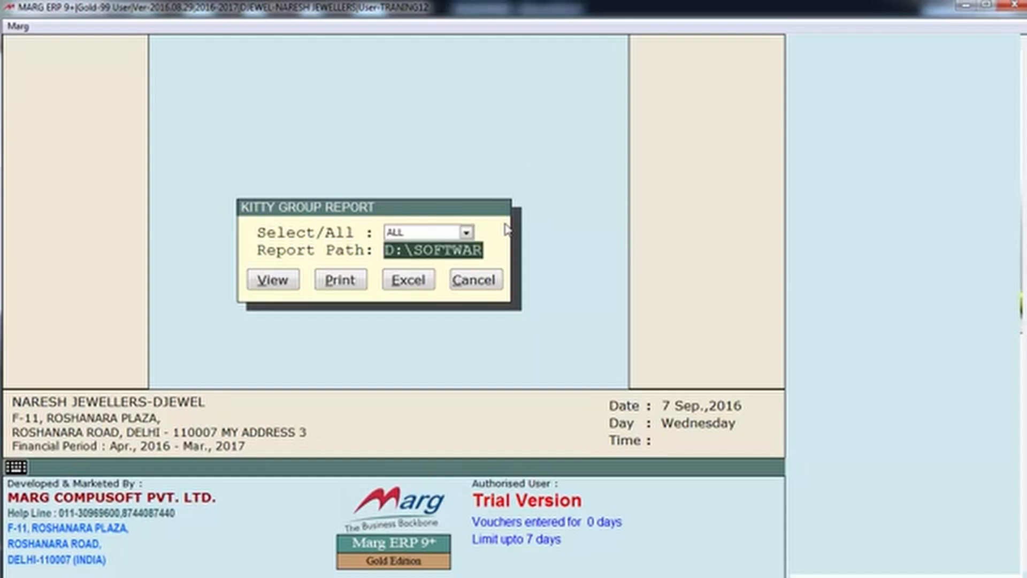
key(Return)
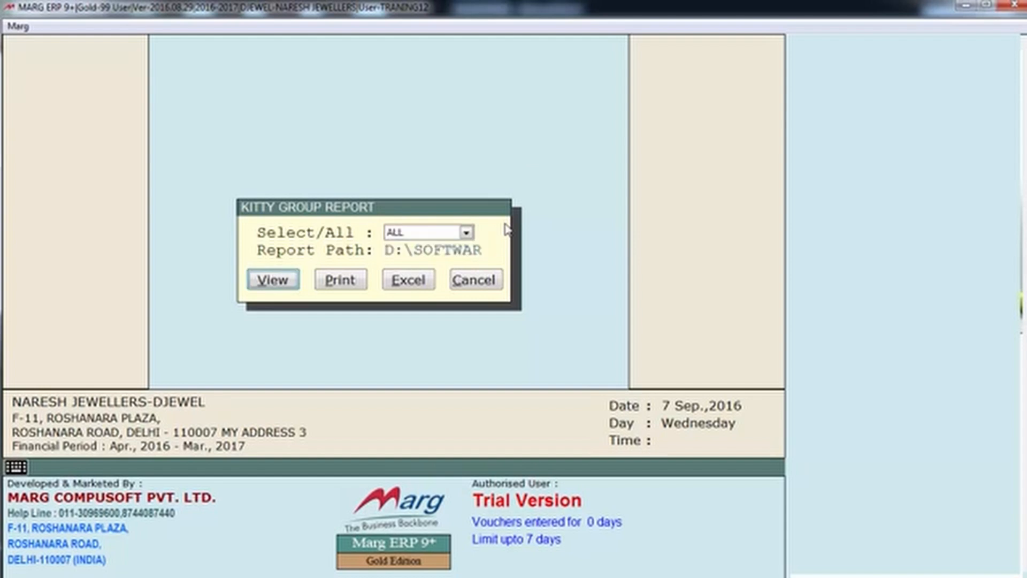
key(Return)
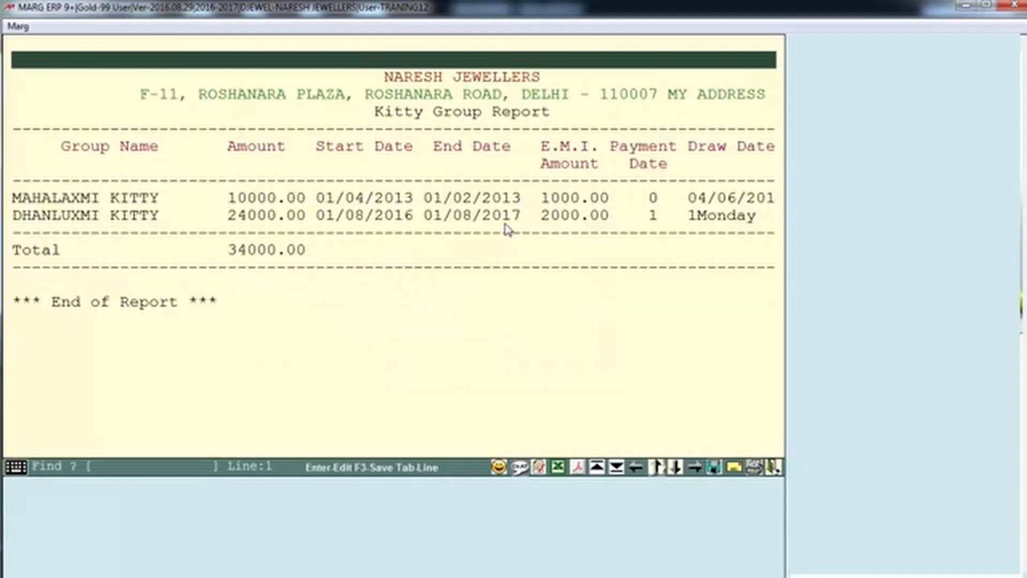
- Examine the group report's columns from the MAHALAXMI KITTY row across to the kitty type, and close the report
click(349, 202)
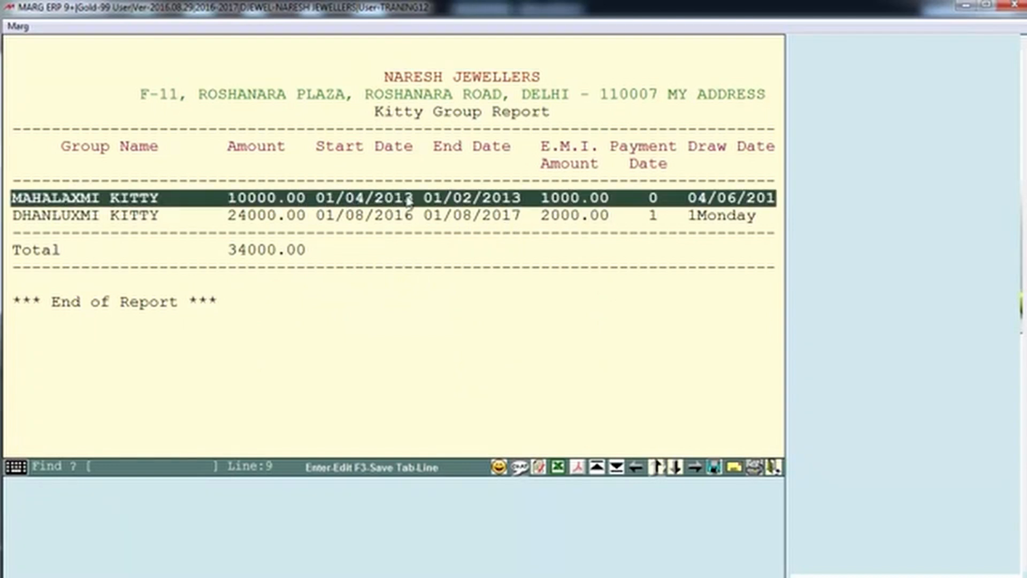
key(Right)
key(Right)
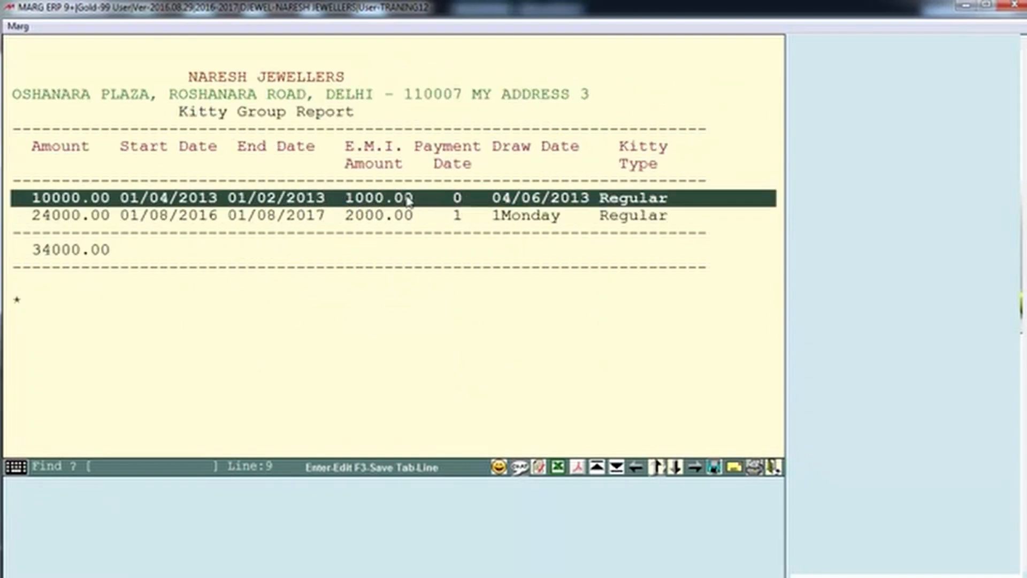
key(Right)
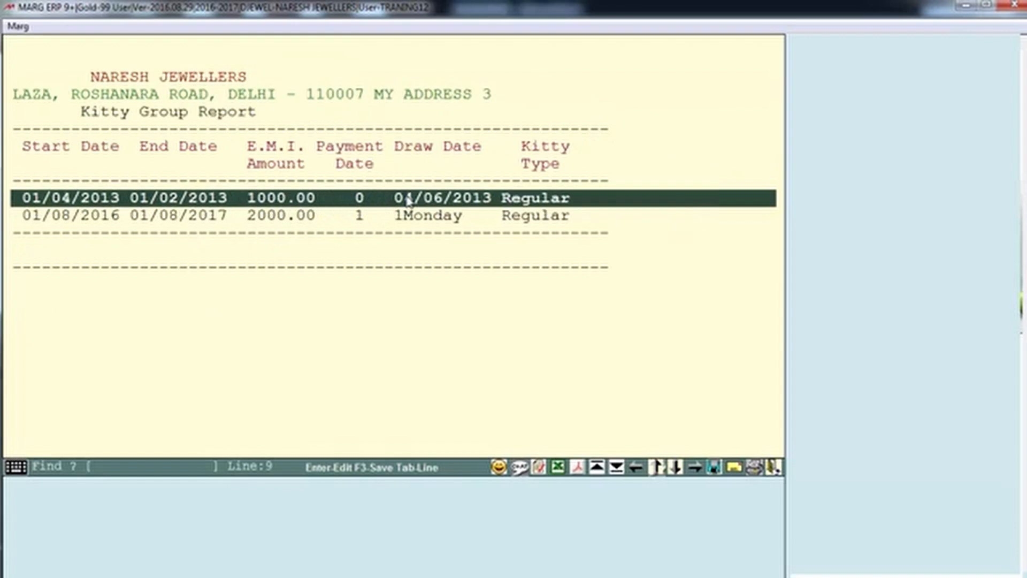
key(Left)
key(Left)
key(Left)
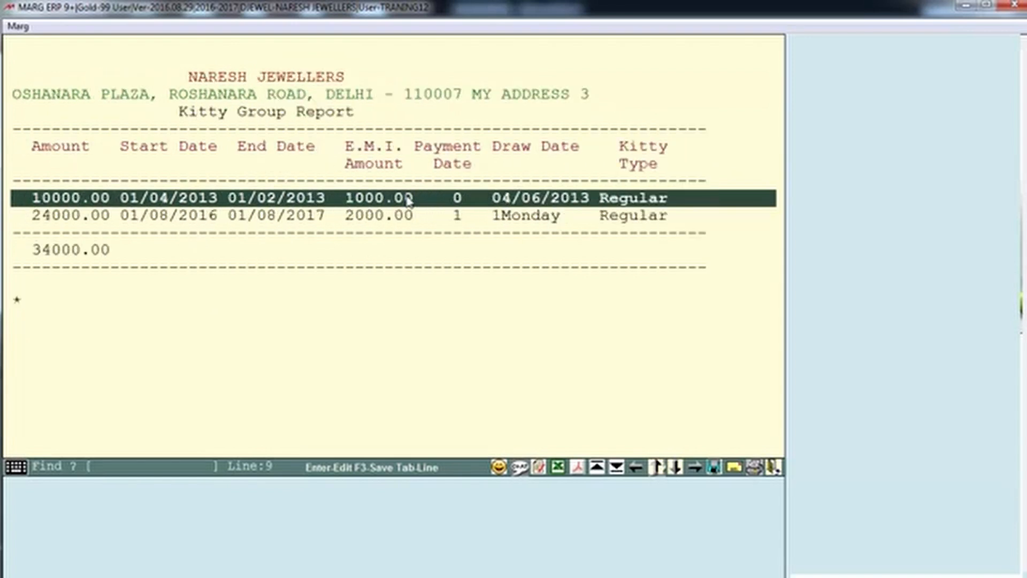
key(Escape)
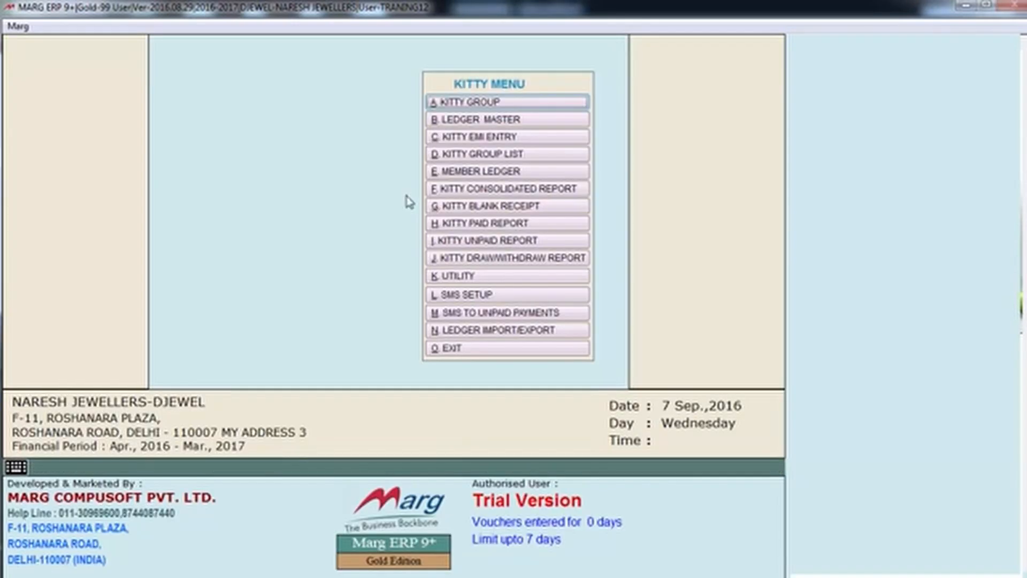
- Request the Member Ledger Report ledger wise, with Member Wise Separate left at No and the existing report path kept
click(533, 174)
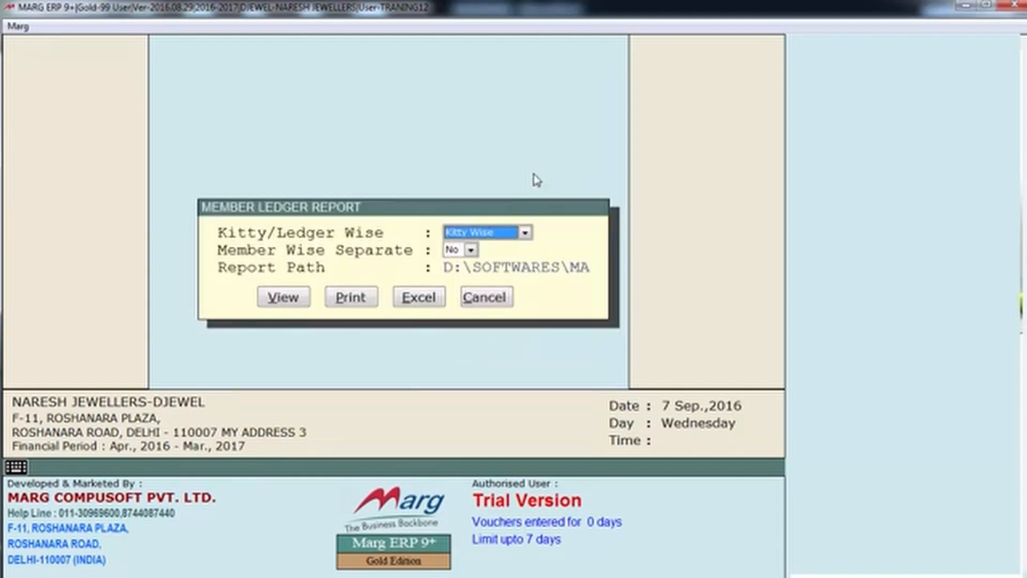
key(alt+Down)
key(Down)
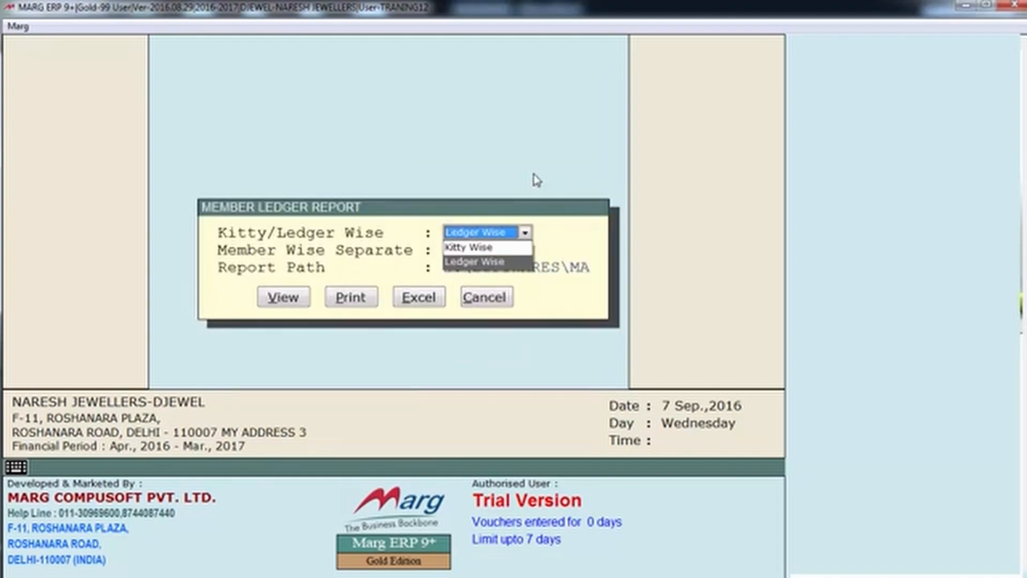
key(Up)
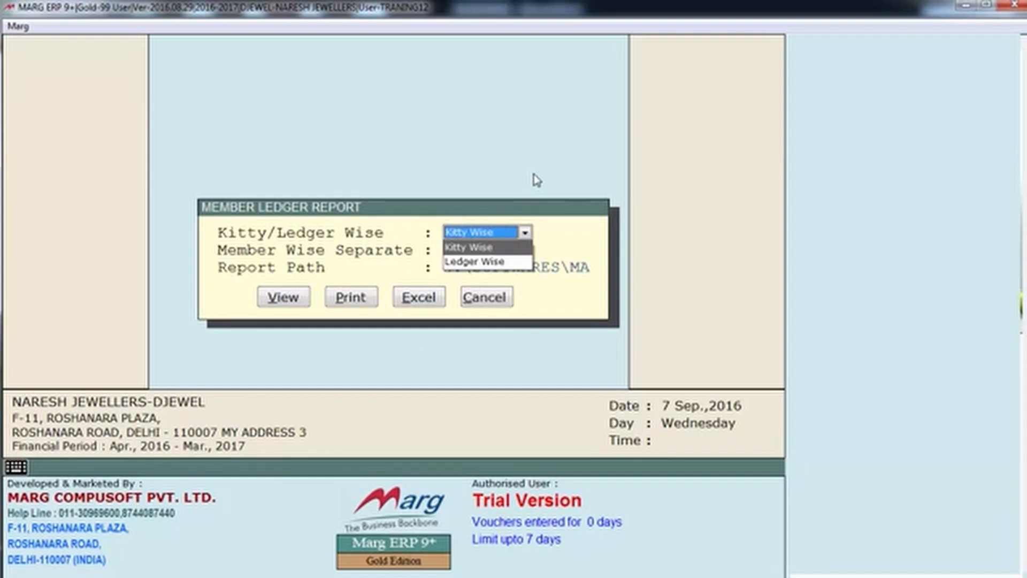
key(Down)
key(Return)
key(Return)
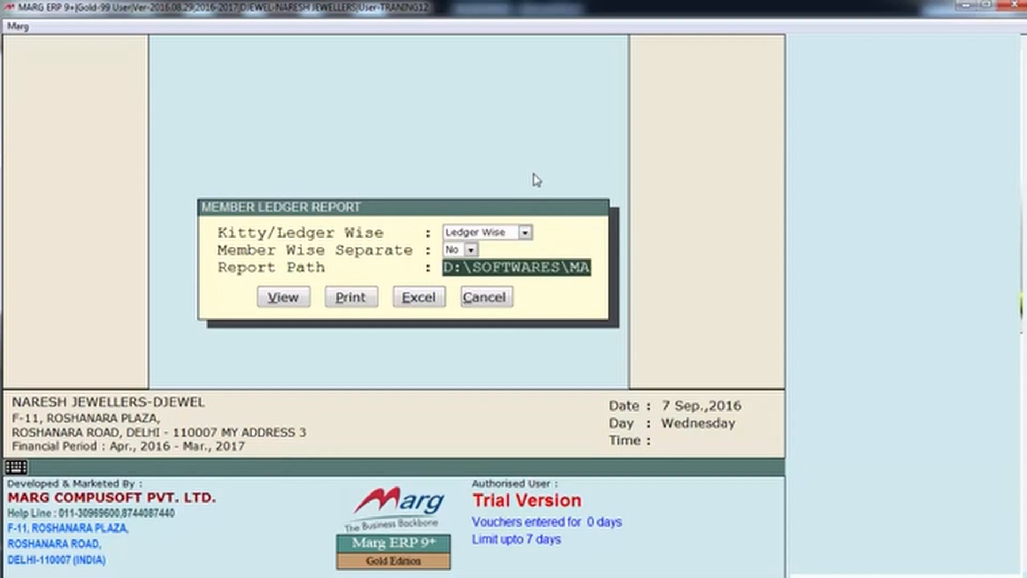
key(Return)
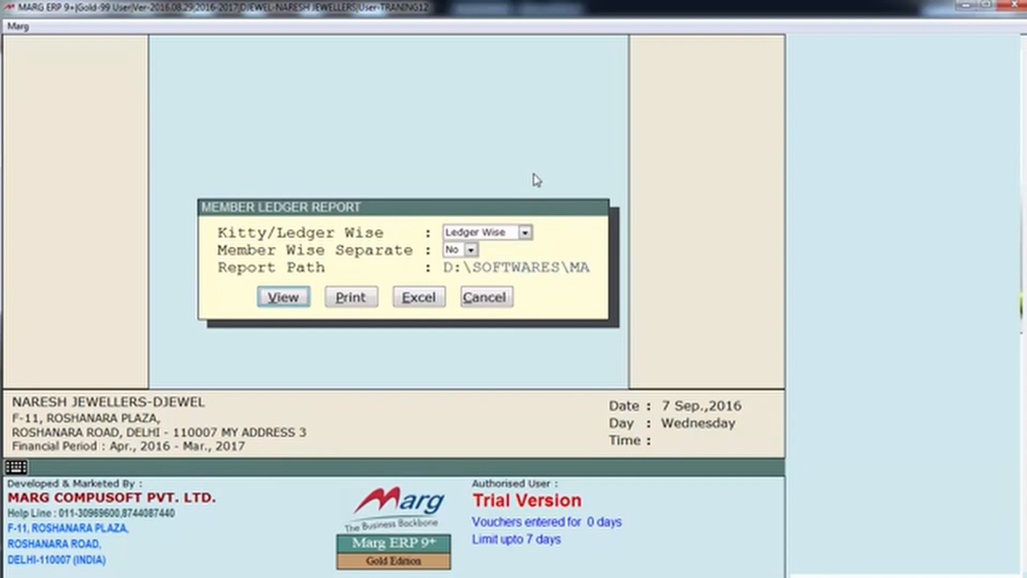
key(Return)
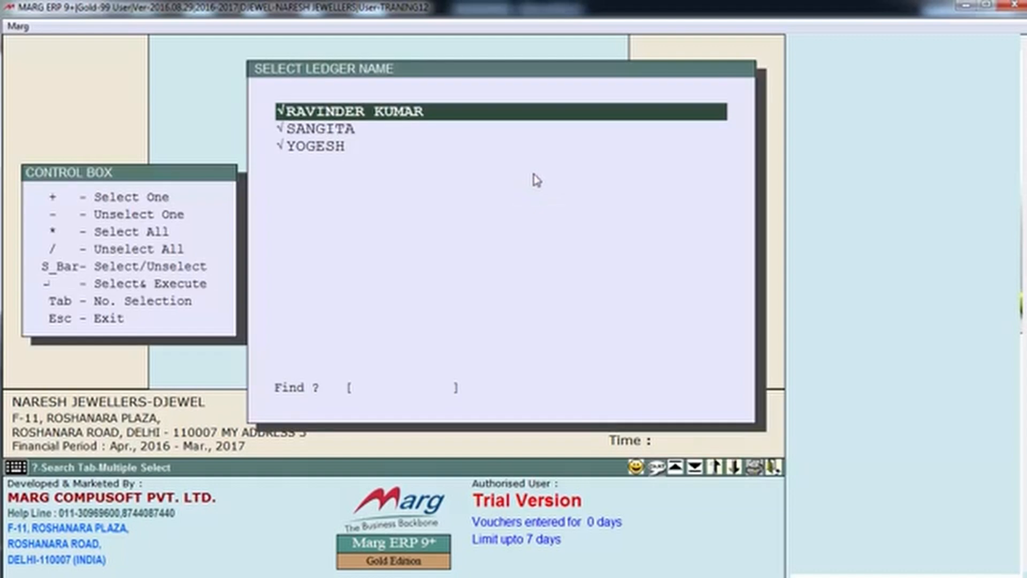
- Leave only the second listed member selected and view that member's ledger report
key(space)
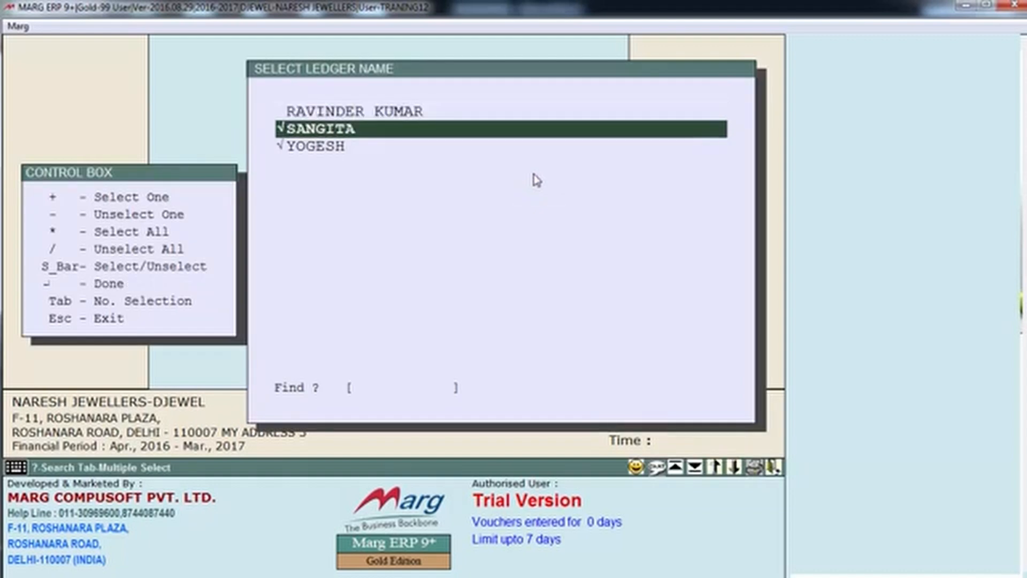
key(space)
key(space)
key(Up)
key(space)
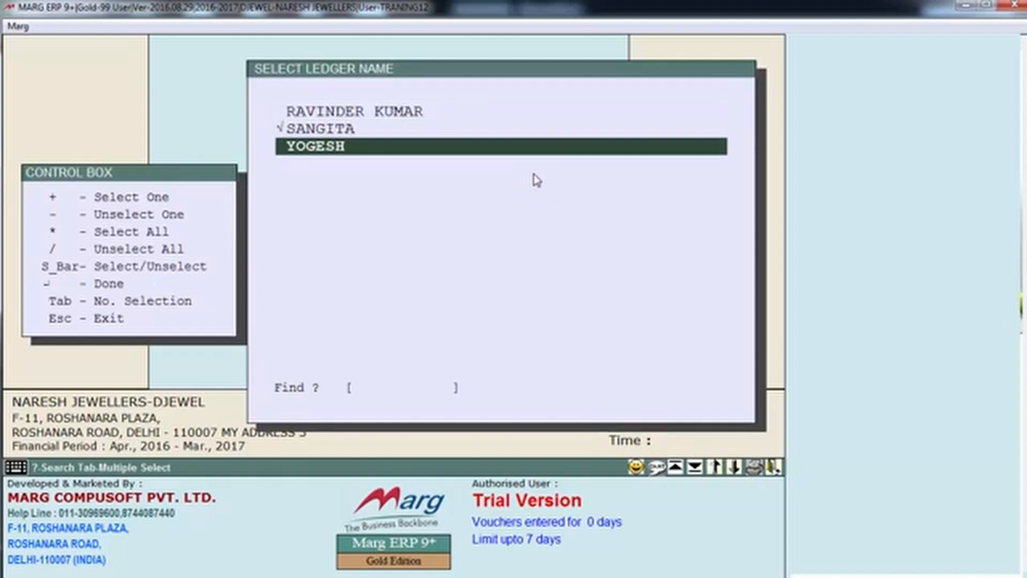
key(Return)
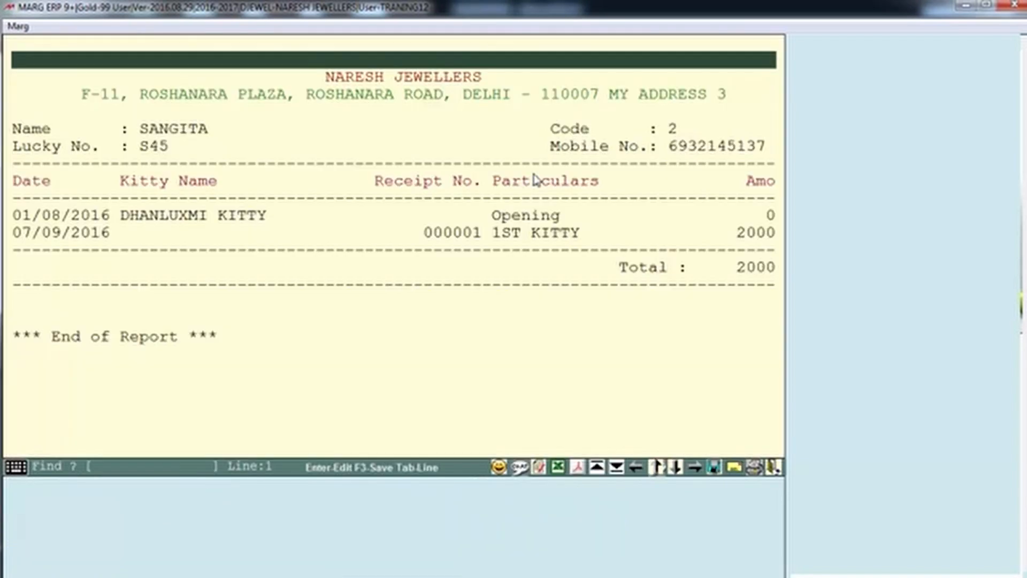
- Examine the member's 1ST KITTY ledger entry across the receipt number, amount and balance columns, and close the report
key(Up)
key(Up)
key(Up)
key(Up)
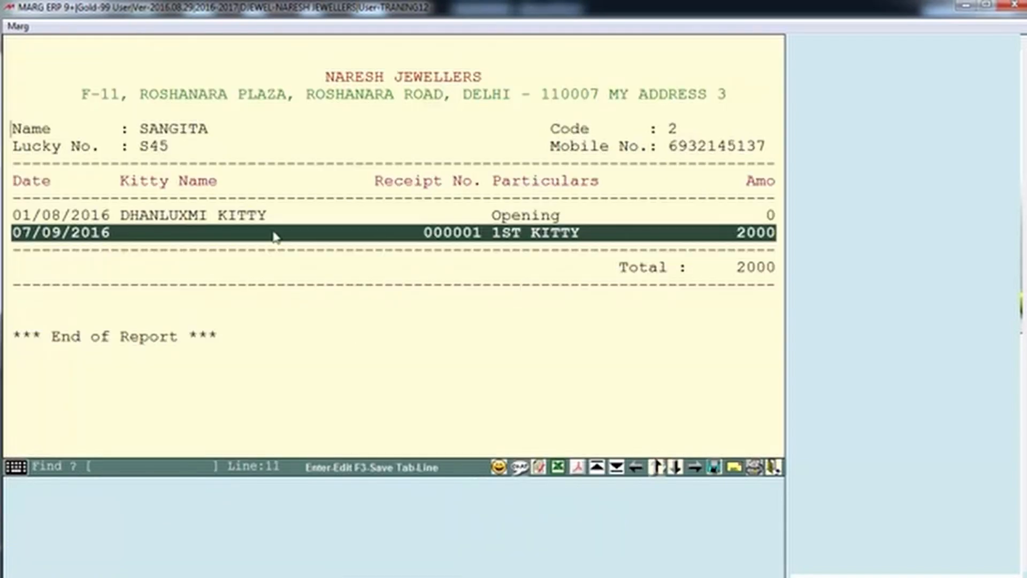
key(Up)
key(Down)
key(Right)
key(Right)
key(Right)
key(Right)
key(Right)
key(Right)
key(Right)
key(Right)
key(Right)
key(Right)
key(Right)
key(Right)
key(Right)
key(Right)
key(Right)
key(Right)
key(Right)
key(Right)
key(Right)
key(Right)
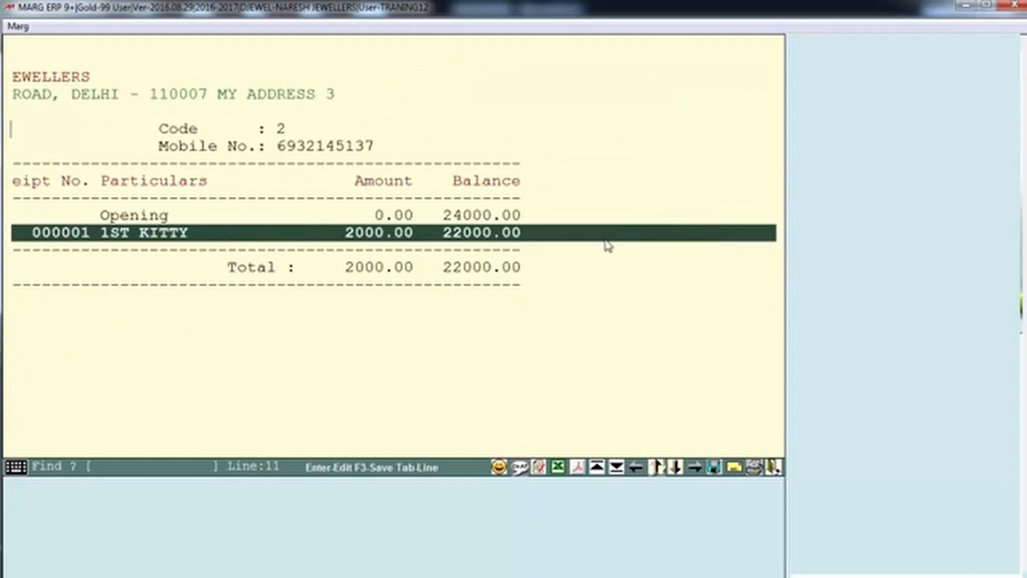
key(Home)
click(519, 251)
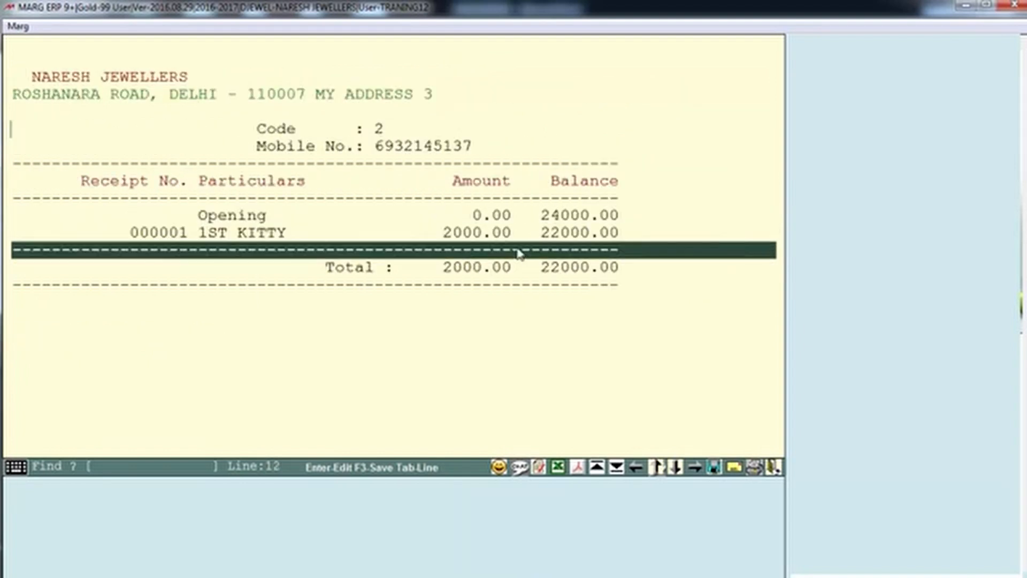
click(474, 234)
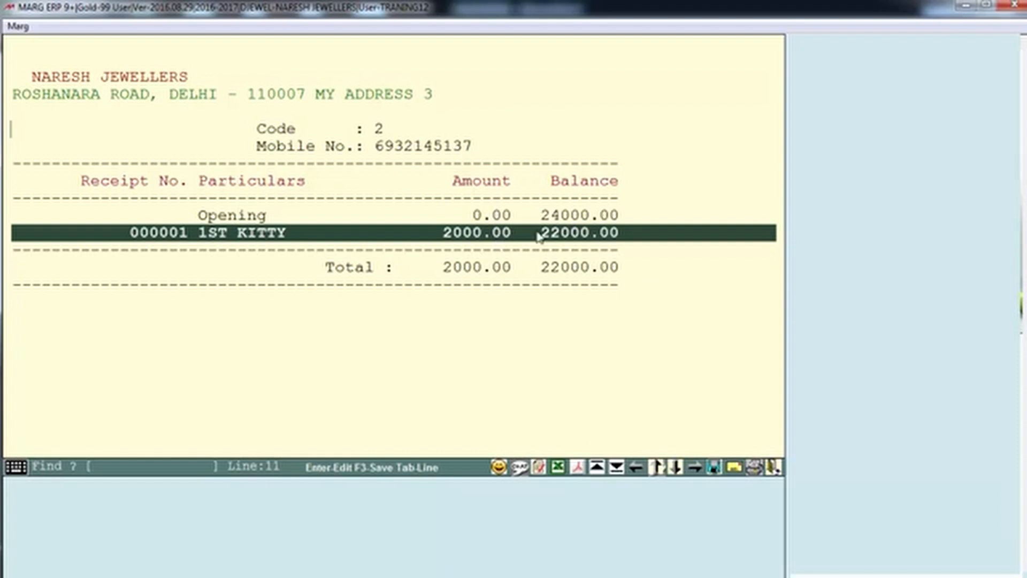
click(568, 253)
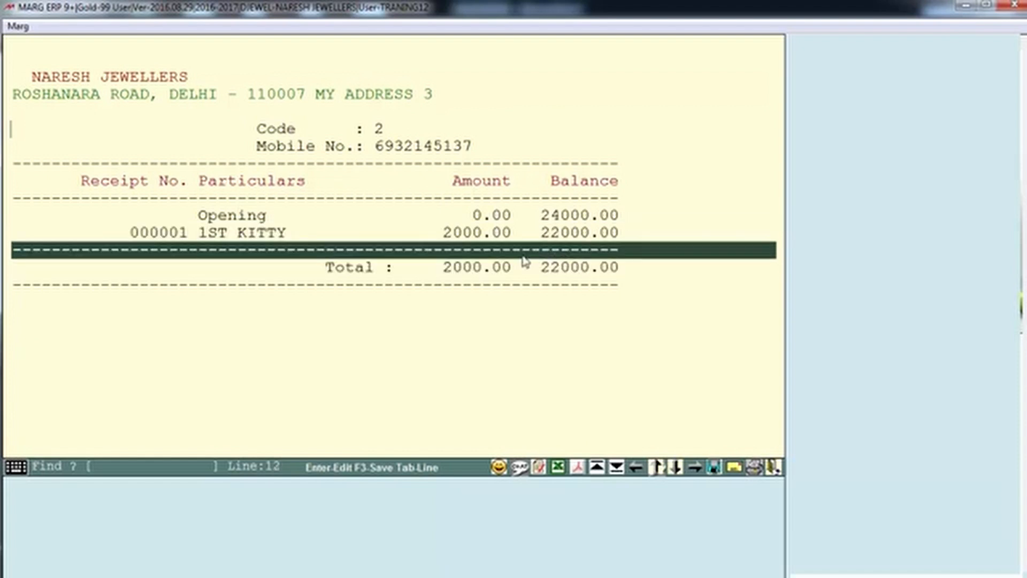
click(612, 241)
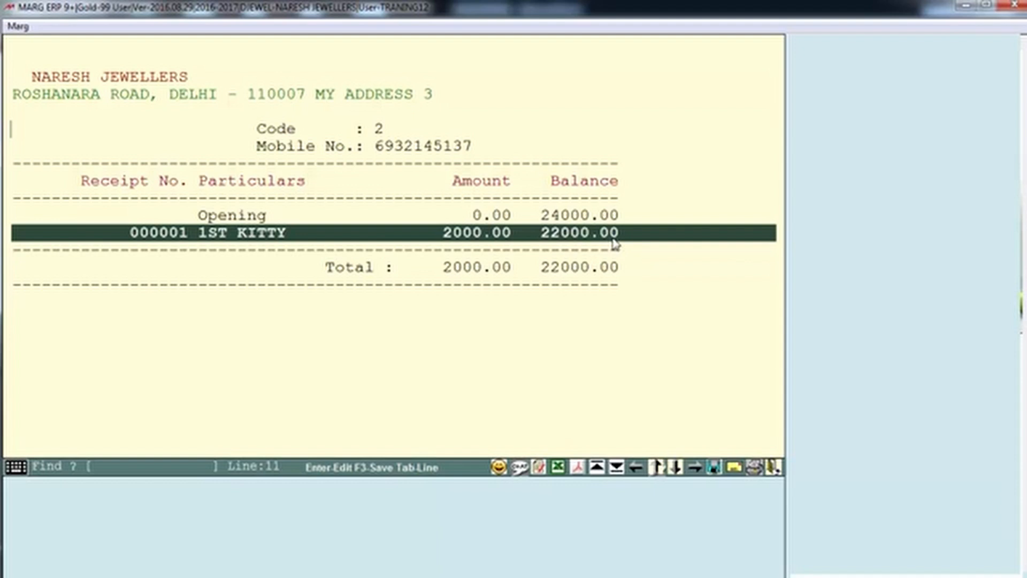
key(Left)
key(Left)
key(Left)
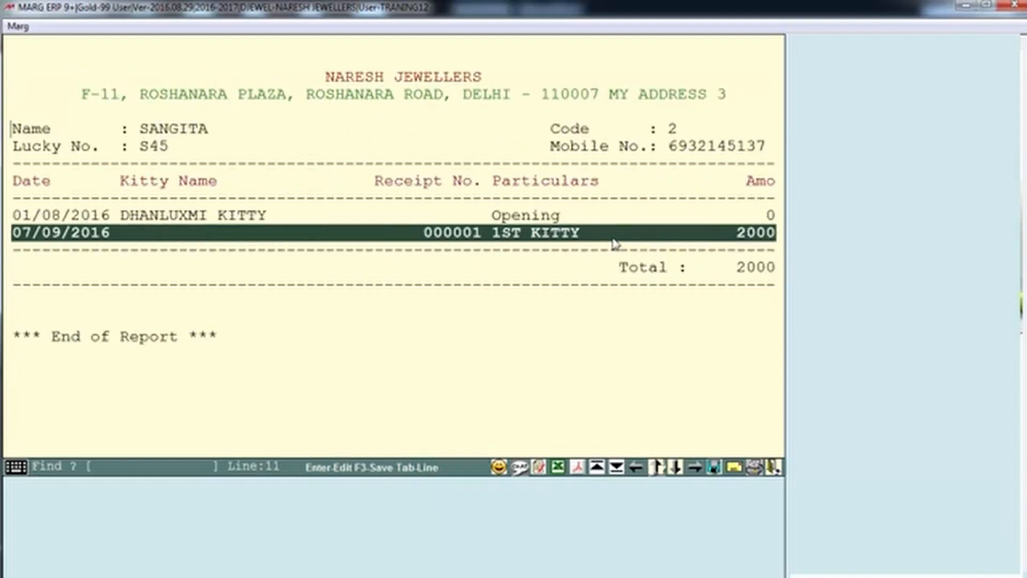
key(Escape)
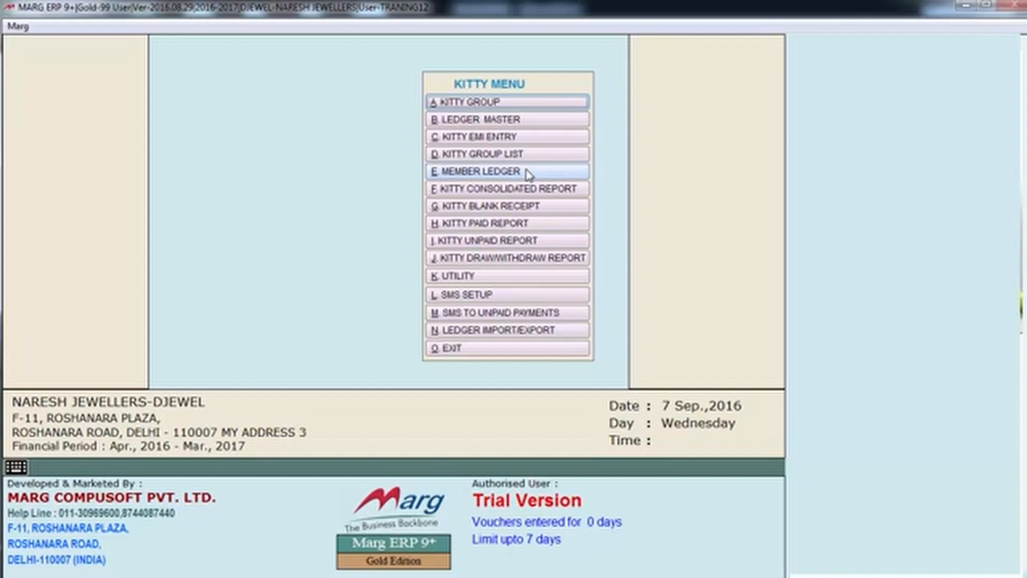
- View the Kitty Consolidated Report with report type Select for the DHANLUXMI KITTY group only
click(519, 196)
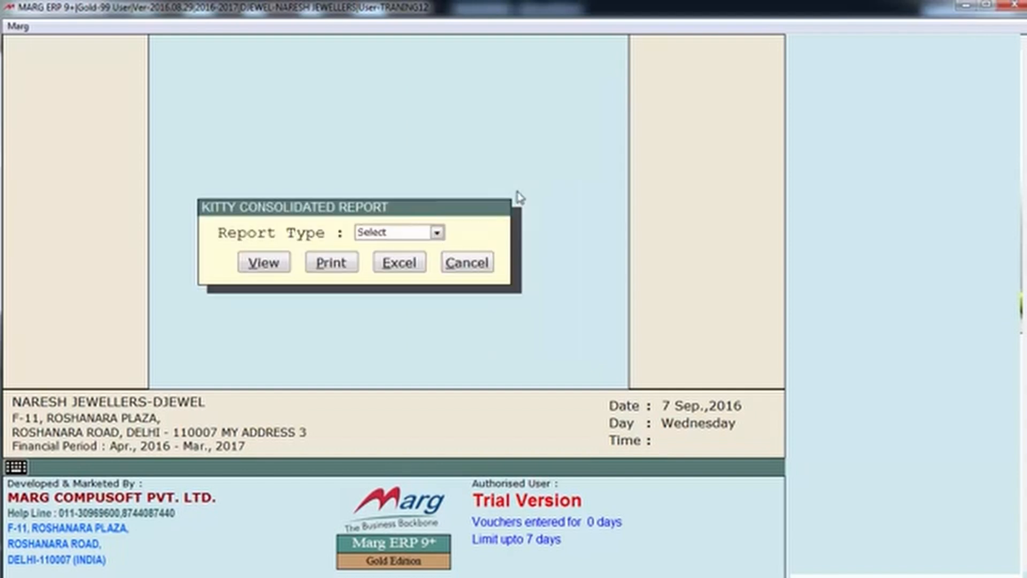
key(alt+Down)
key(Return)
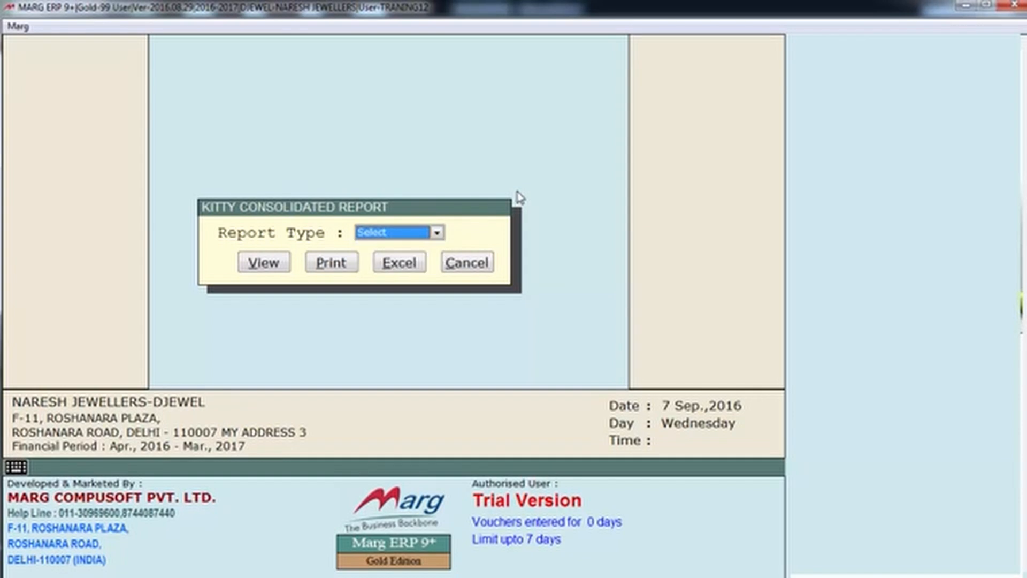
key(Return)
key(Return)
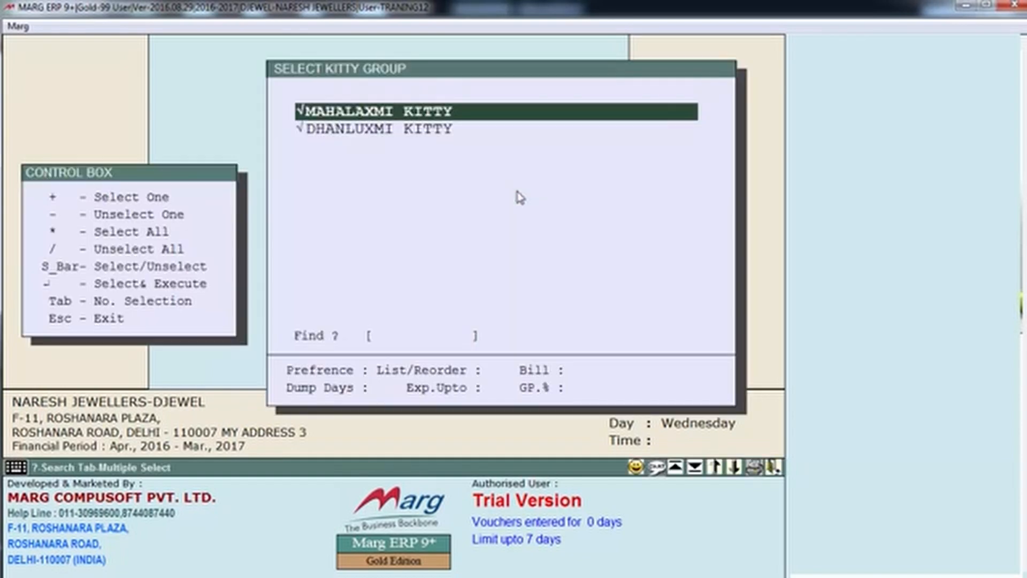
key(space)
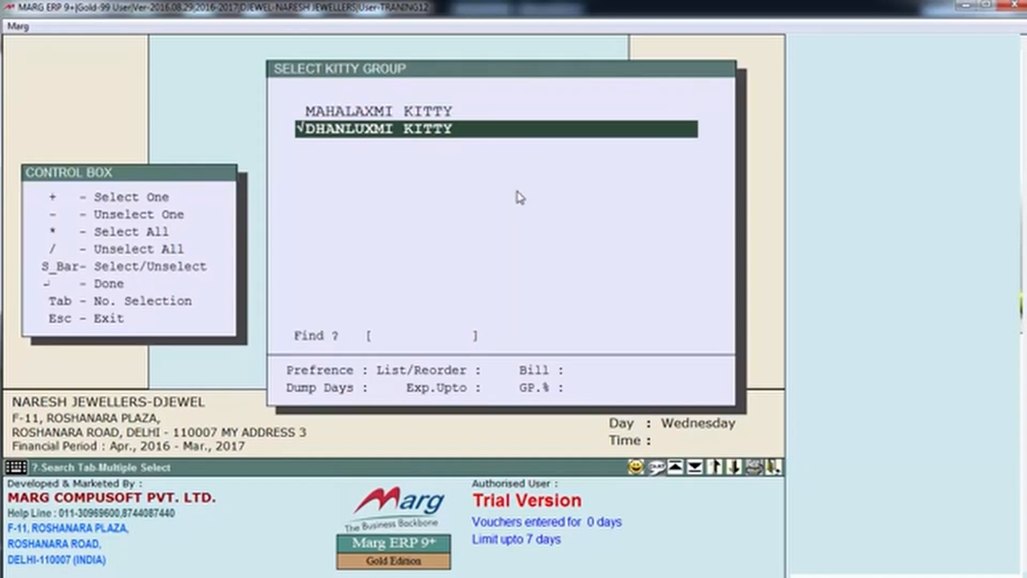
key(Return)
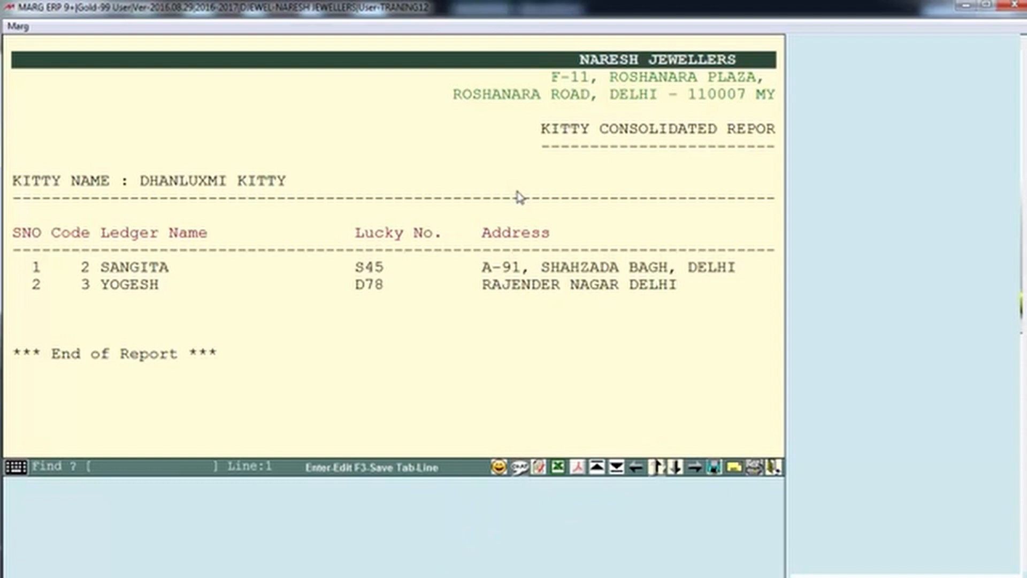
- Examine the consolidated report's members and their paid and pending installments and amounts, and close the report
key(Down)
key(Down)
key(Down)
key(Down)
key(Down)
key(Down)
key(Down)
key(Down)
key(Down)
key(Down)
key(Down)
key(Down)
key(Down)
key(Down)
key(Down)
key(Down)
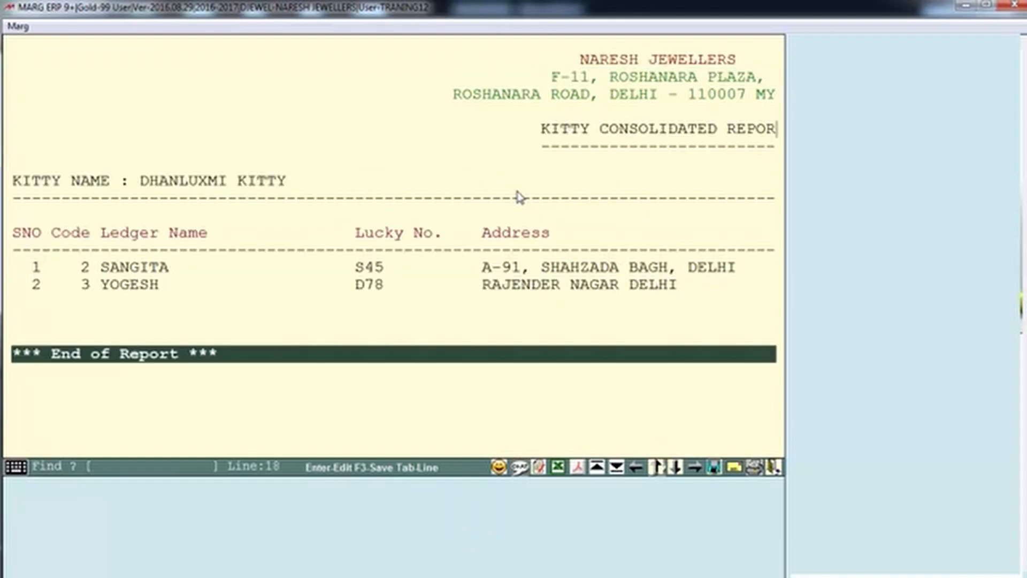
key(Up)
key(Right)
key(Right)
key(Right)
key(Right)
key(Right)
key(Right)
key(Right)
key(Right)
key(Right)
key(Right)
key(Right)
key(Right)
key(Right)
key(Right)
key(Right)
key(Right)
key(Right)
key(Right)
key(Right)
key(Right)
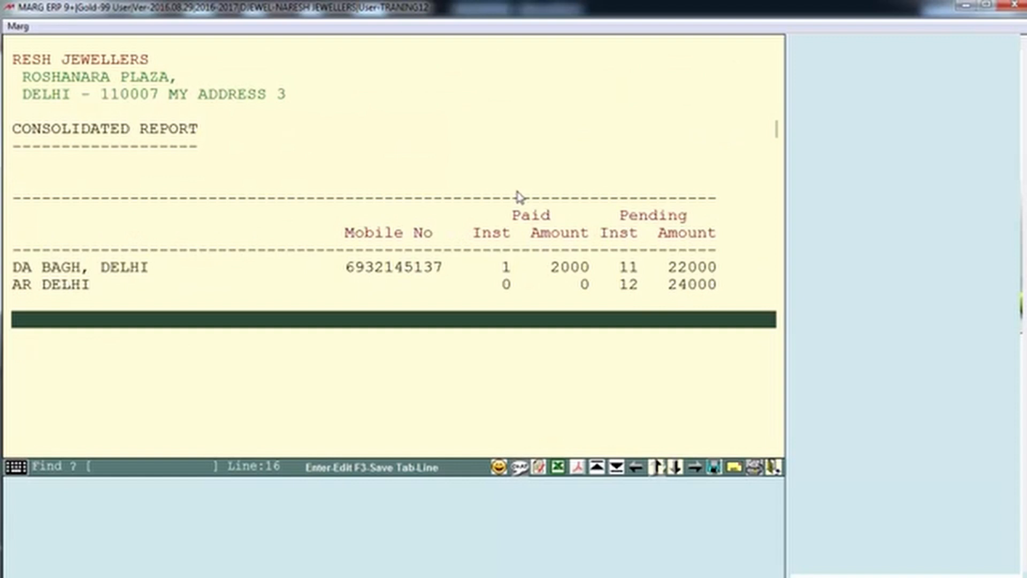
key(Right)
key(Right)
key(Right)
key(Right)
key(Right)
key(Right)
key(Right)
key(Right)
key(Right)
key(Right)
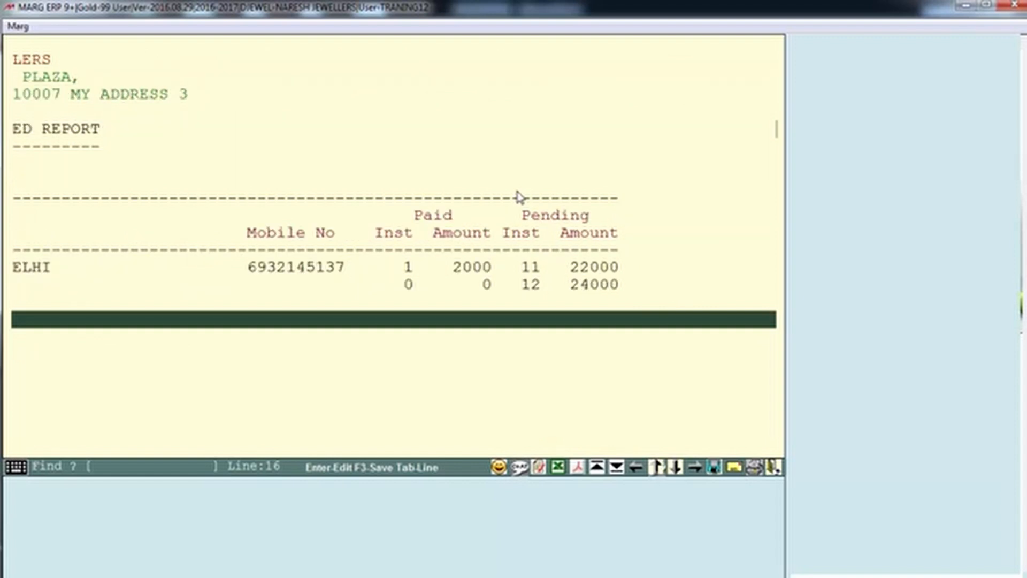
key(Escape)
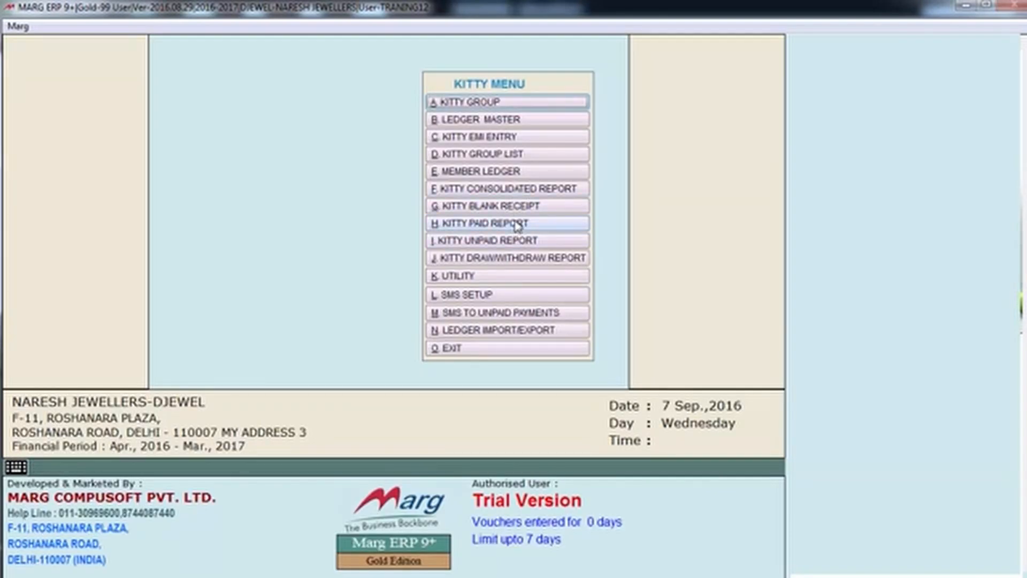
- Set up the Kitty Paid Report with report type Select and a start date of 01/08/2016
click(517, 226)
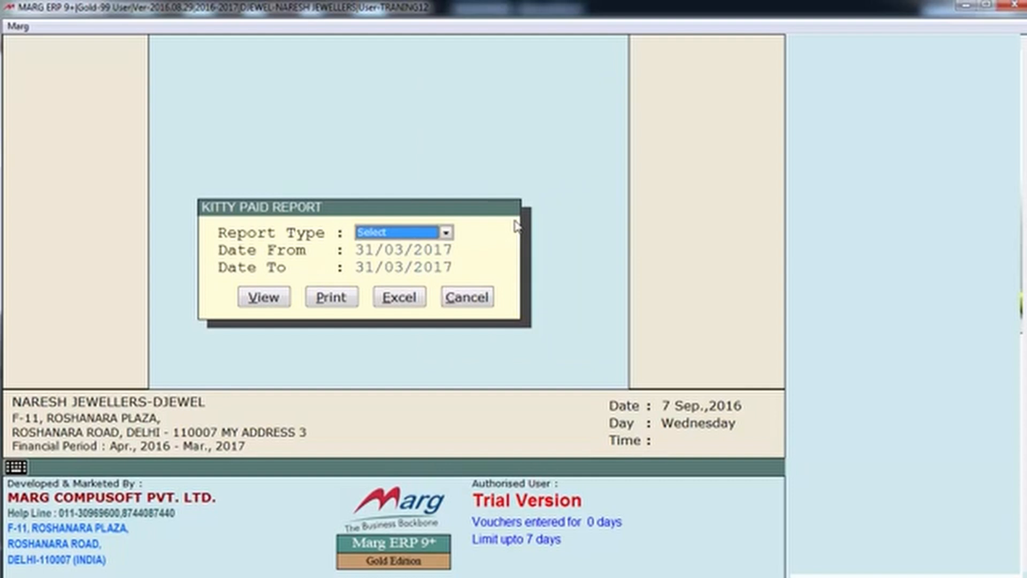
key(alt+Down)
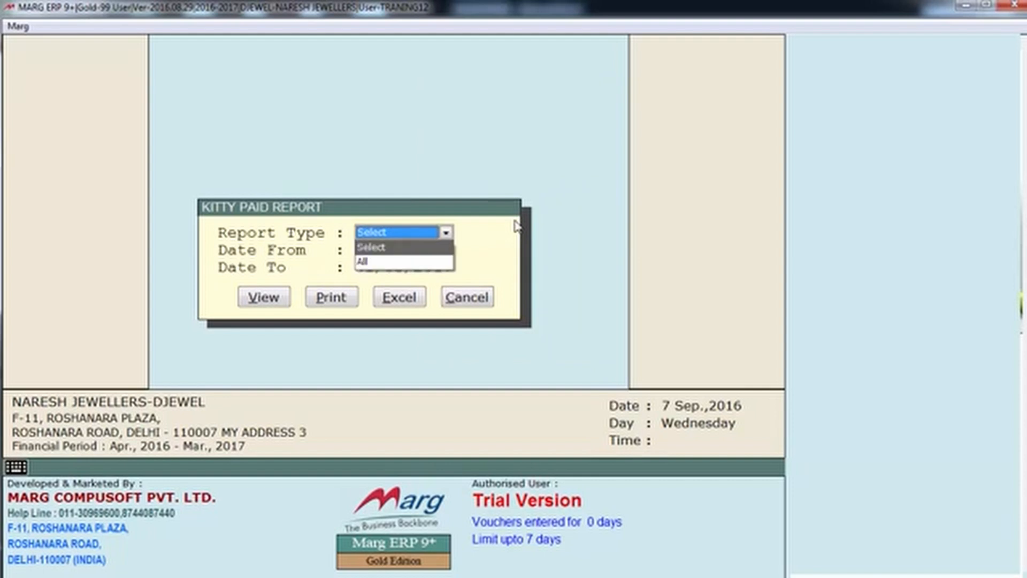
key(Return)
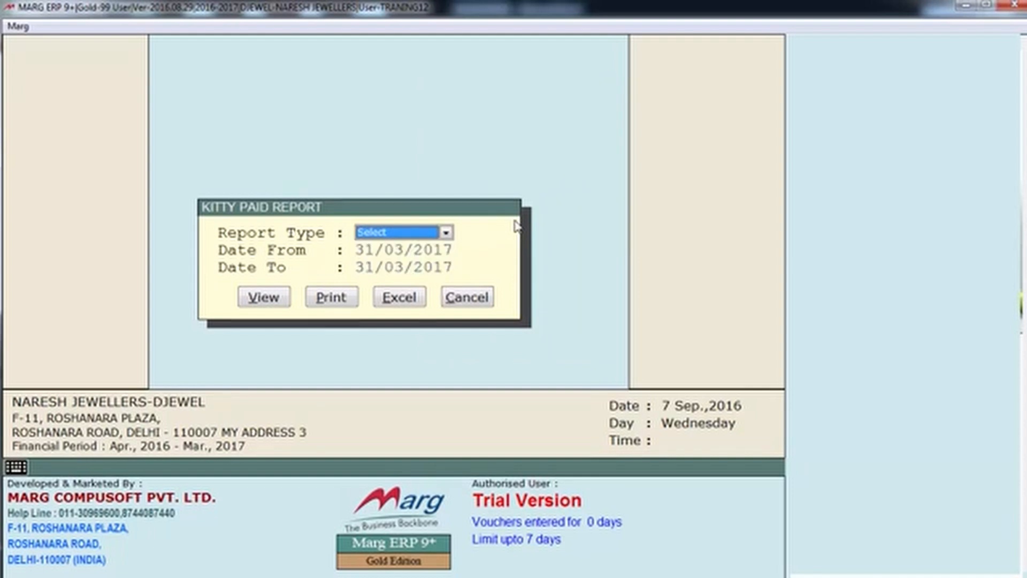
key(alt+Down)
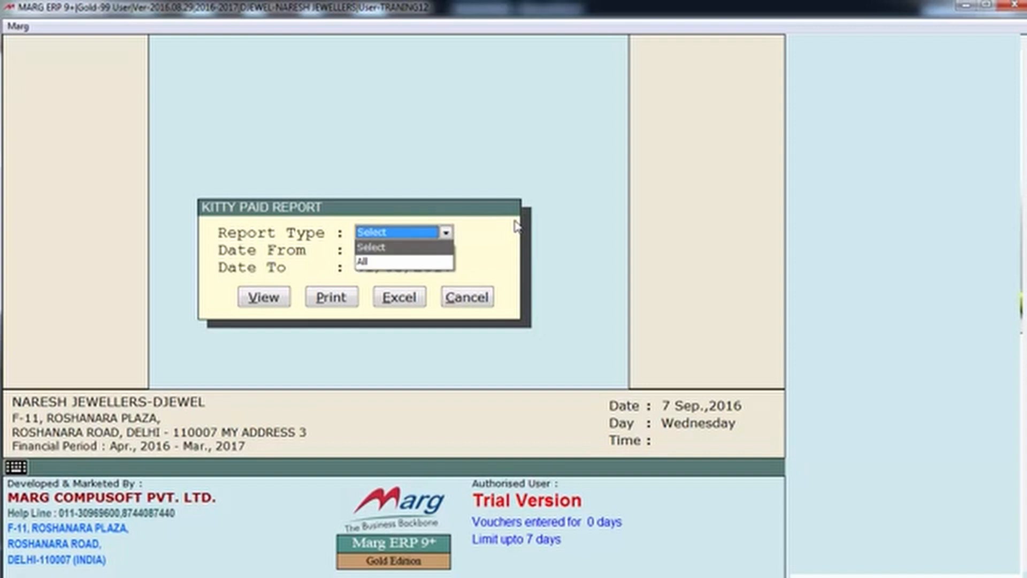
key(Return)
key(Return)
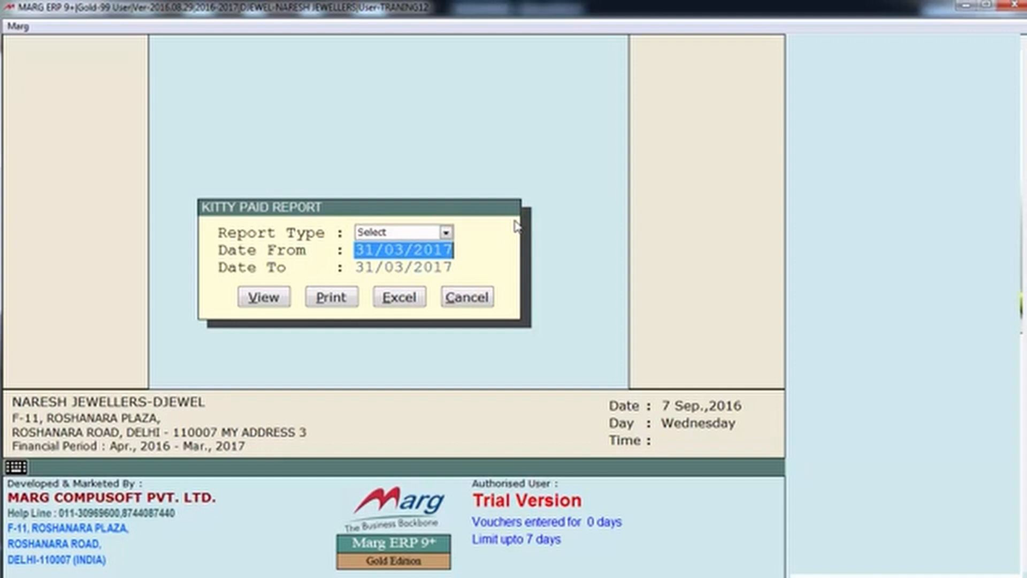
text(0)
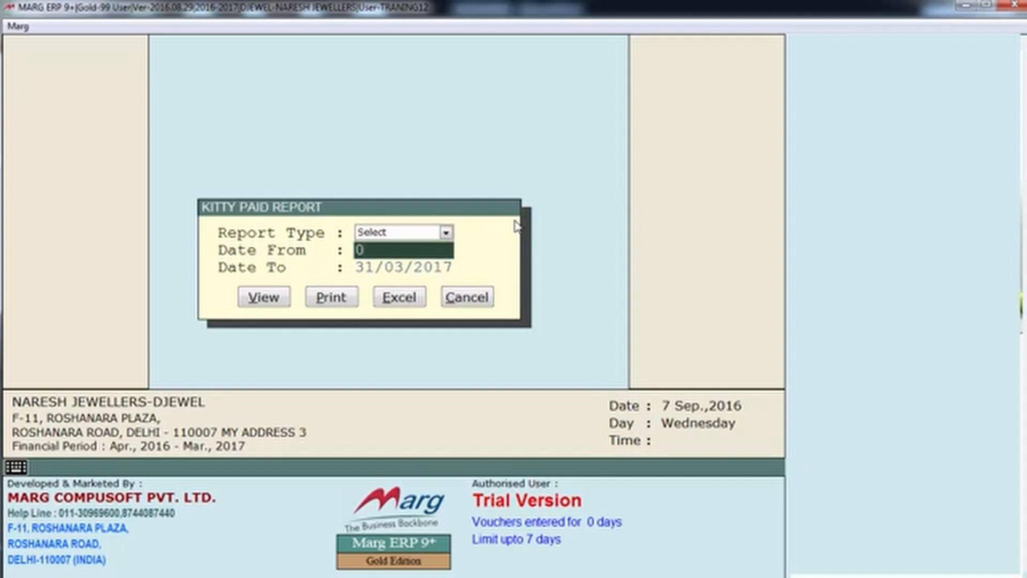
text(108)
key(Return)
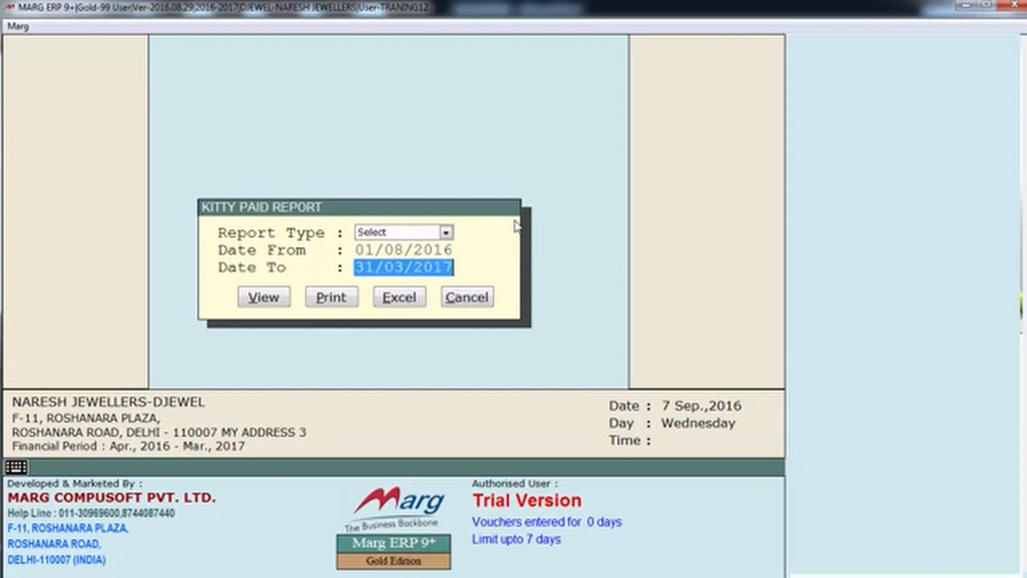
- Keep the end date 31/03/2017 and view the paid report for the DHANLUXMI KITTY group only
key(Return)
key(Return)
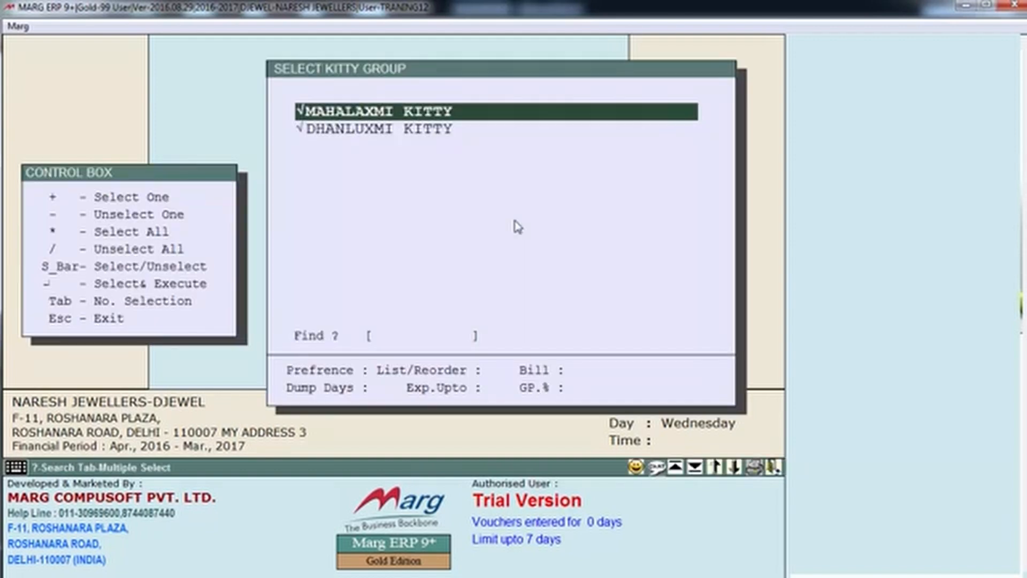
key(space)
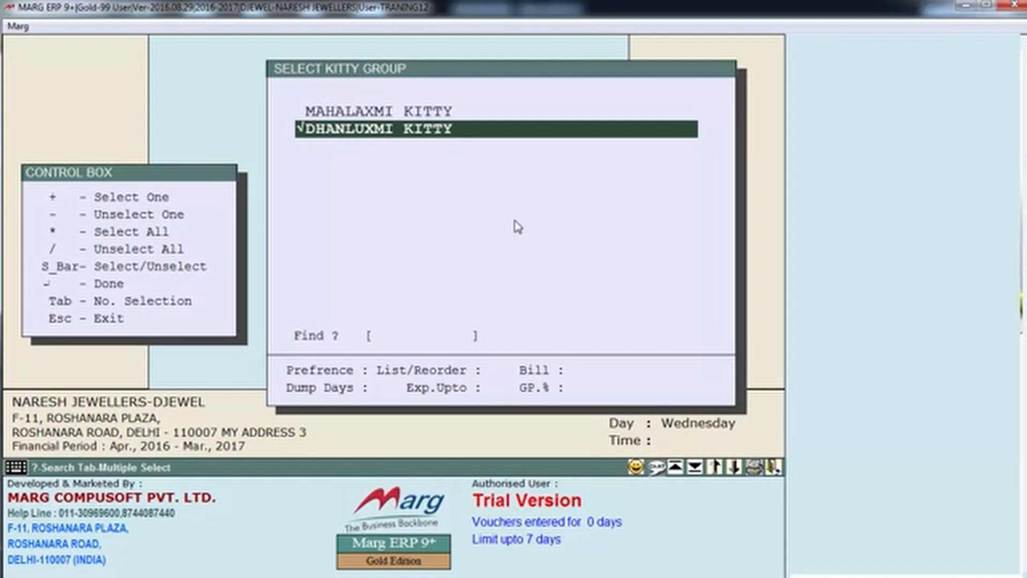
key(Return)
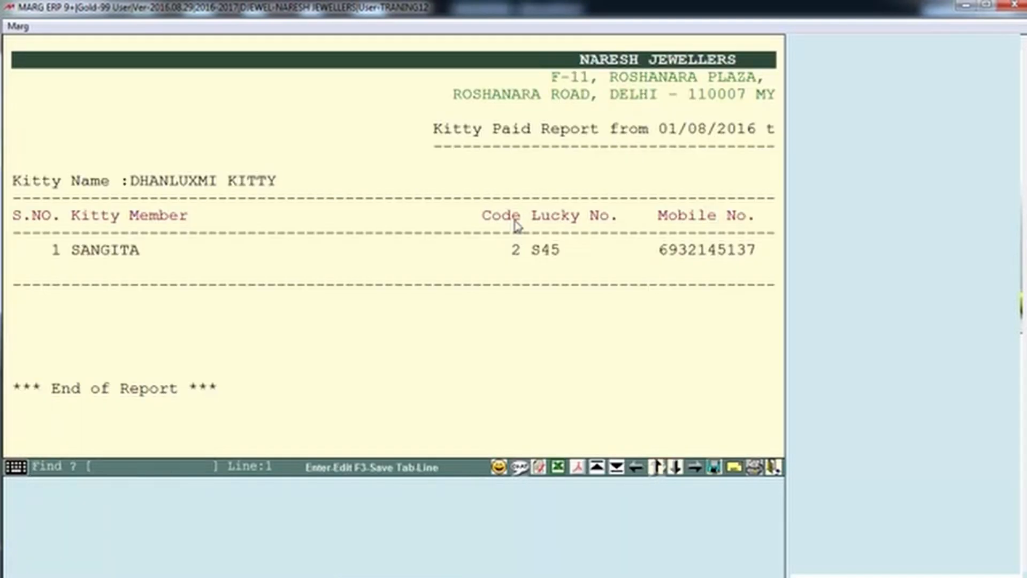
- Examine the paid report's 1ST KITTY entry across the date, receipt number, remarks and amount columns, and close the report
key(Right)
key(Right)
key(Right)
key(Right)
key(Right)
key(Right)
key(Right)
key(Right)
key(Right)
key(Right)
key(Right)
key(Right)
key(Right)
key(Right)
key(Right)
key(Right)
key(Right)
key(Right)
key(Right)
key(Right)
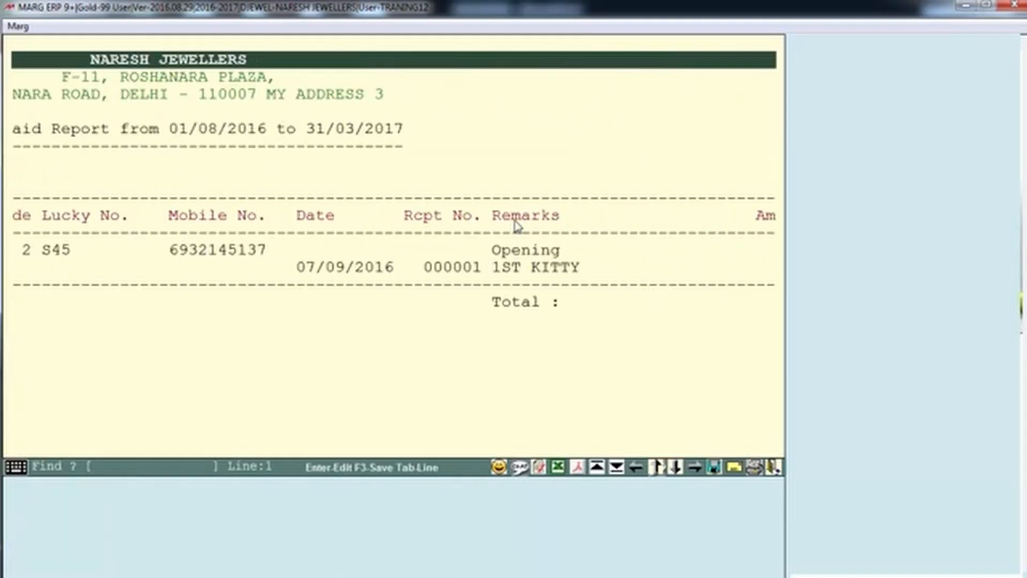
key(Right)
key(Right)
key(Right)
key(Right)
key(Right)
key(Right)
key(Right)
key(Right)
key(Right)
key(Right)
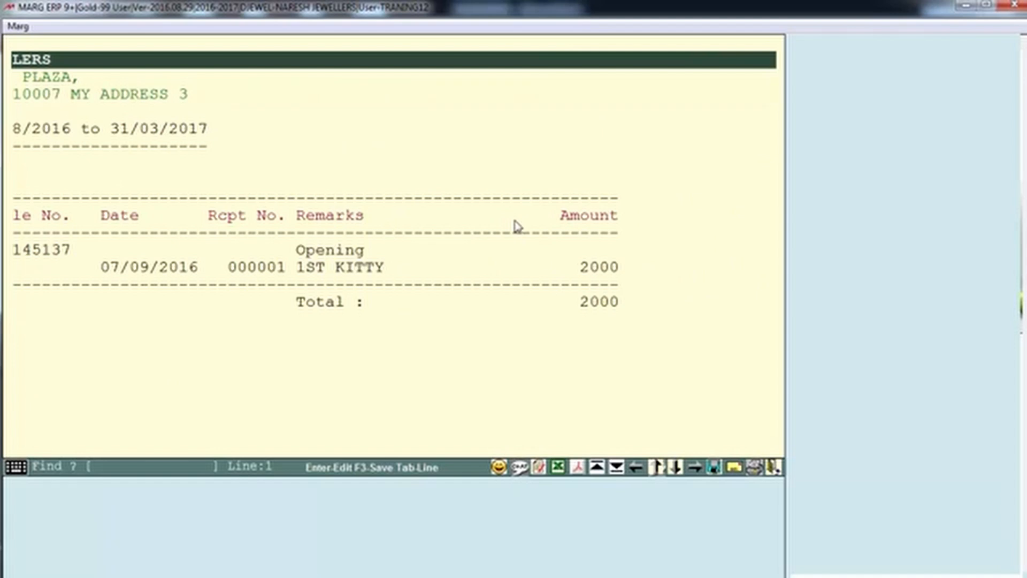
click(327, 270)
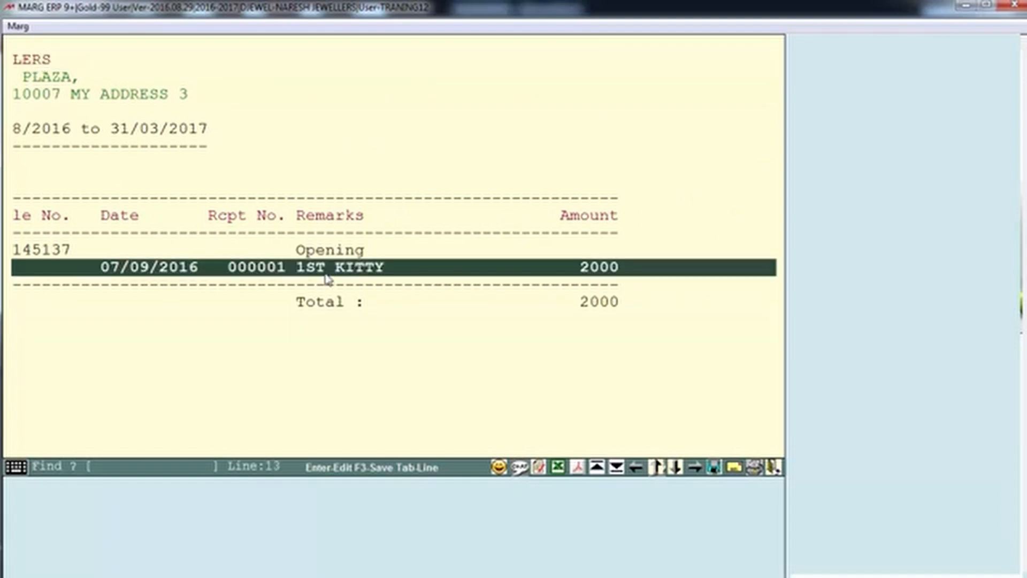
key(Left)
key(Left)
key(Left)
key(Left)
key(Left)
key(Left)
key(Left)
key(Left)
key(Left)
key(Left)
key(Left)
key(Left)
key(Left)
key(Left)
key(Left)
key(Left)
key(Left)
key(Left)
key(Left)
key(Left)
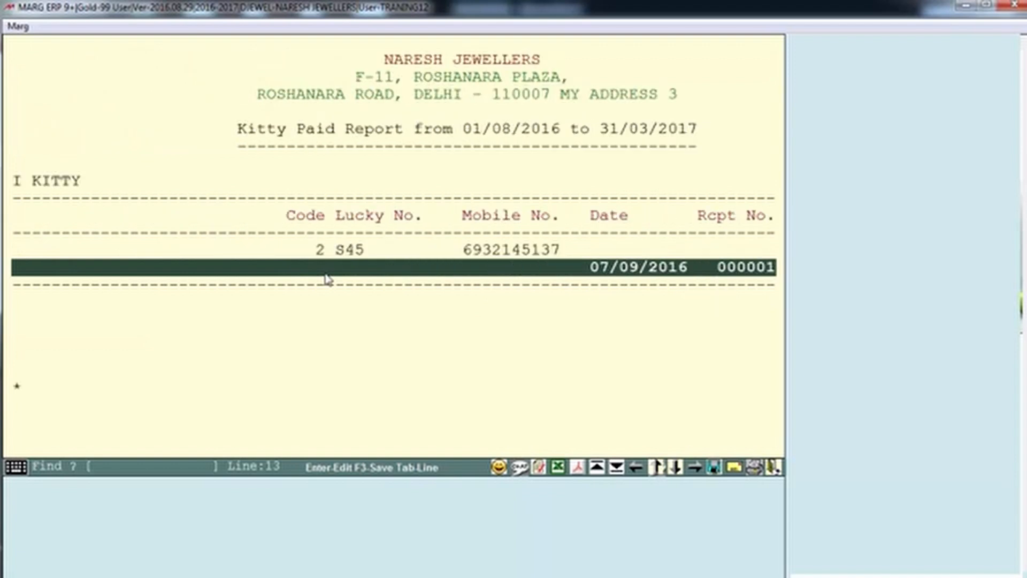
key(Escape)
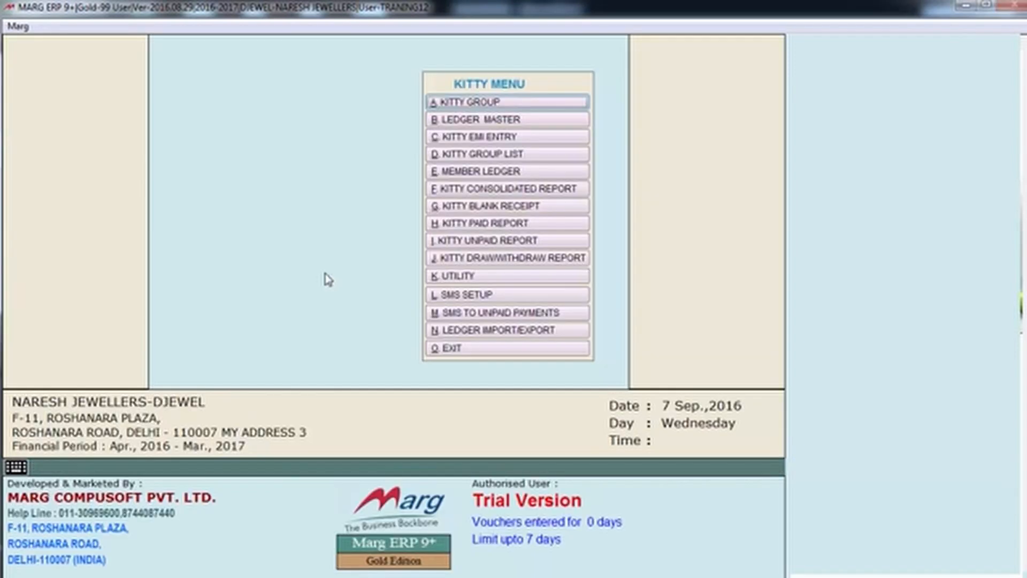
- View the Kitty Unpaid Report with report type Select up to 07/09/2016 for the DHANLUXMI KITTY group only
click(564, 245)
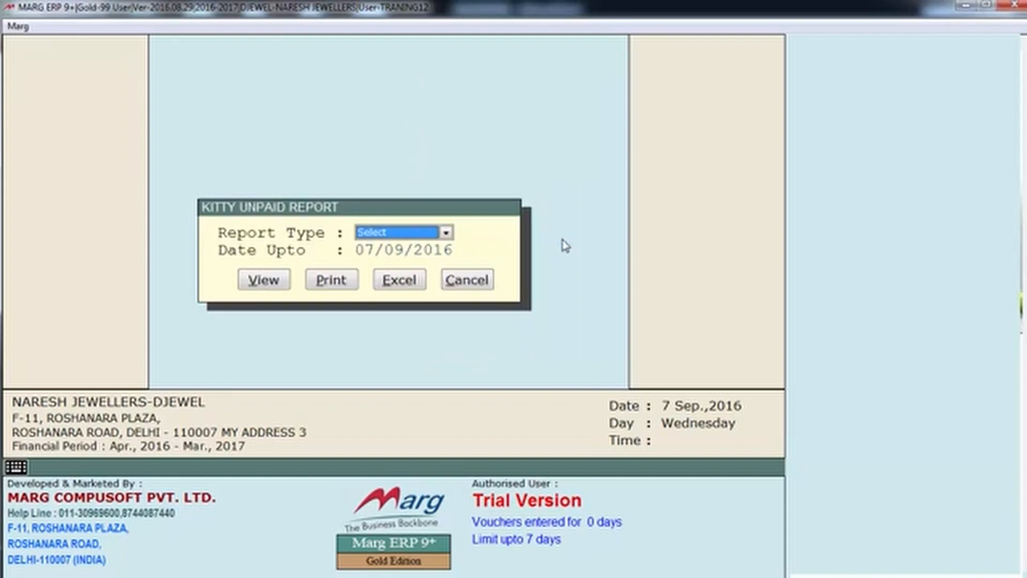
key(alt+Down)
key(Return)
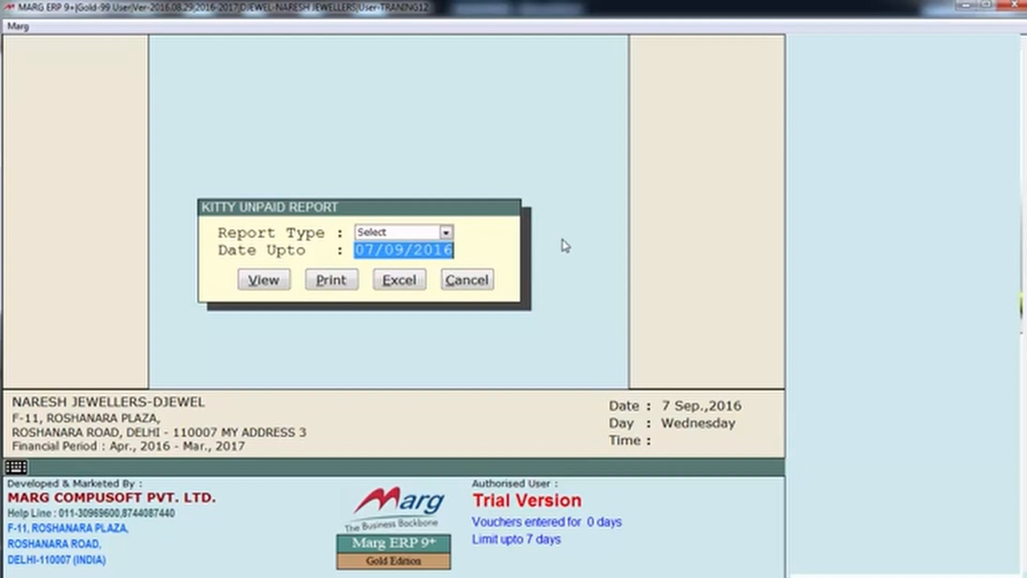
key(Return)
key(Return)
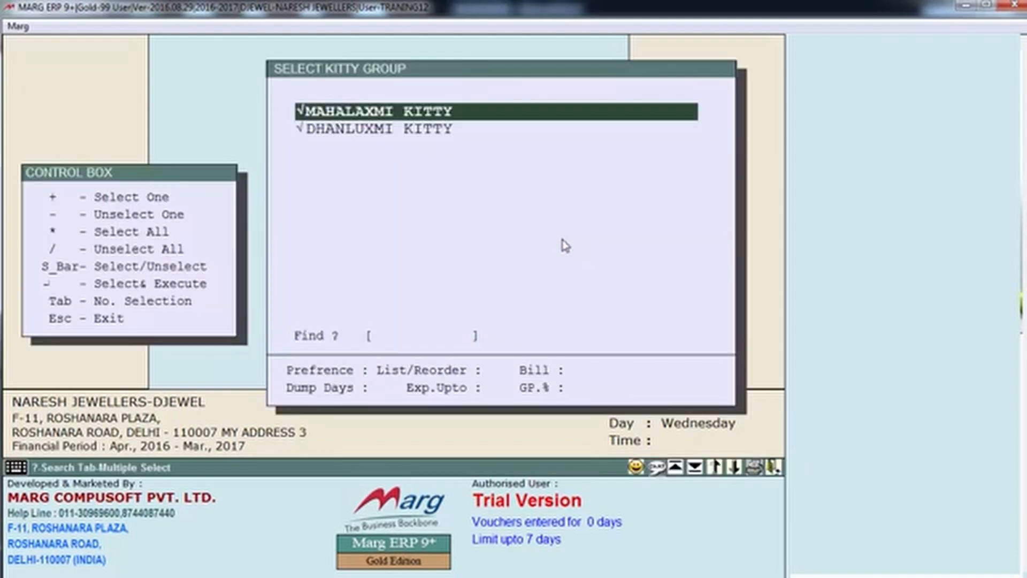
key(space)
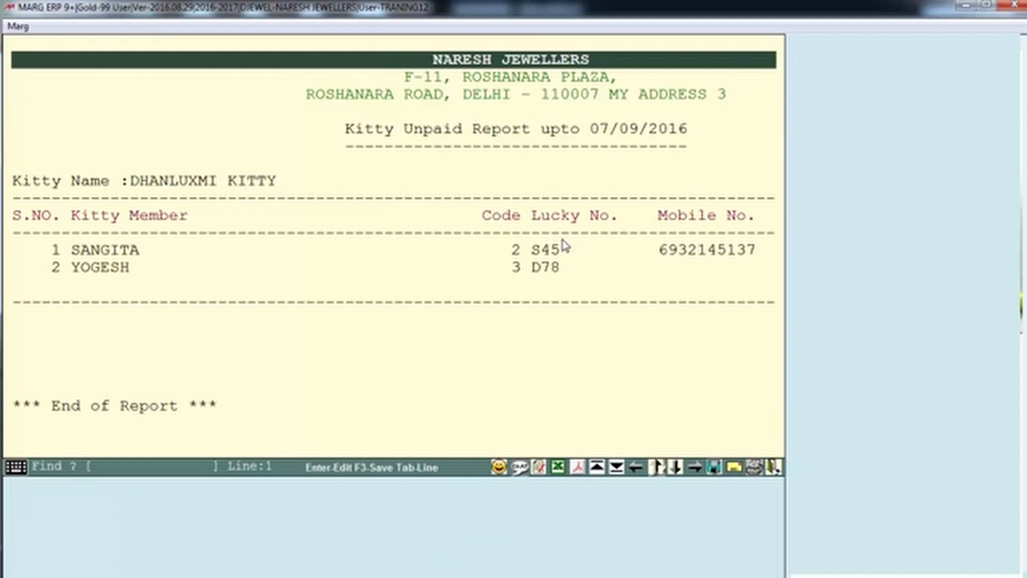
- Examine the unpaid report's columns and the first listed member's due date and amount
key(Right)
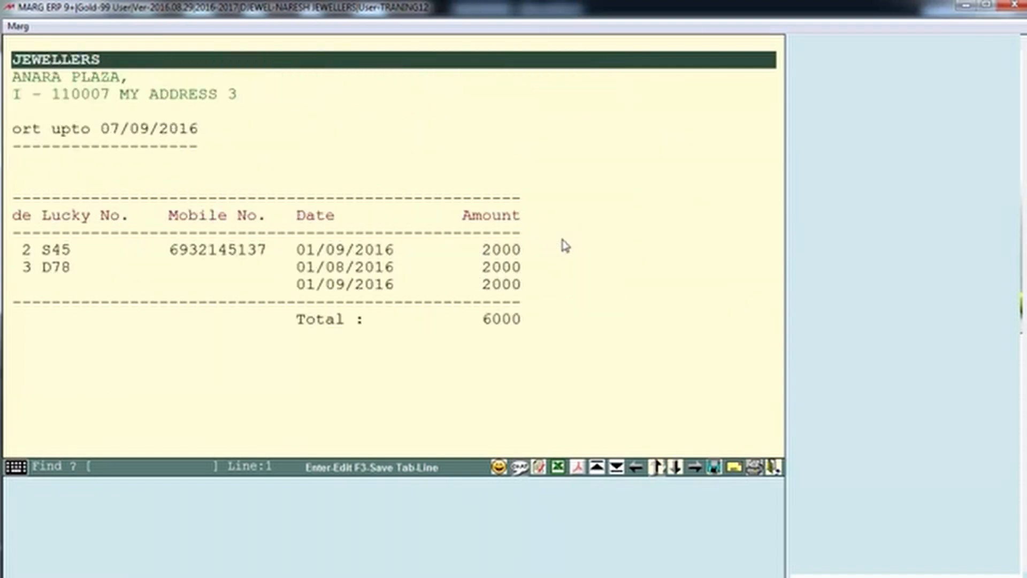
key(Left)
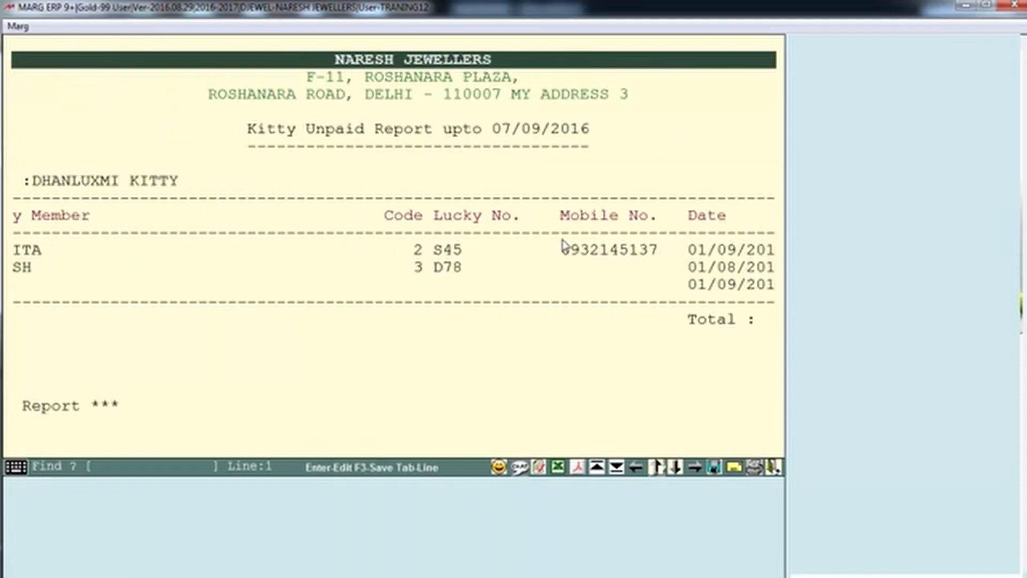
key(Right)
key(Left)
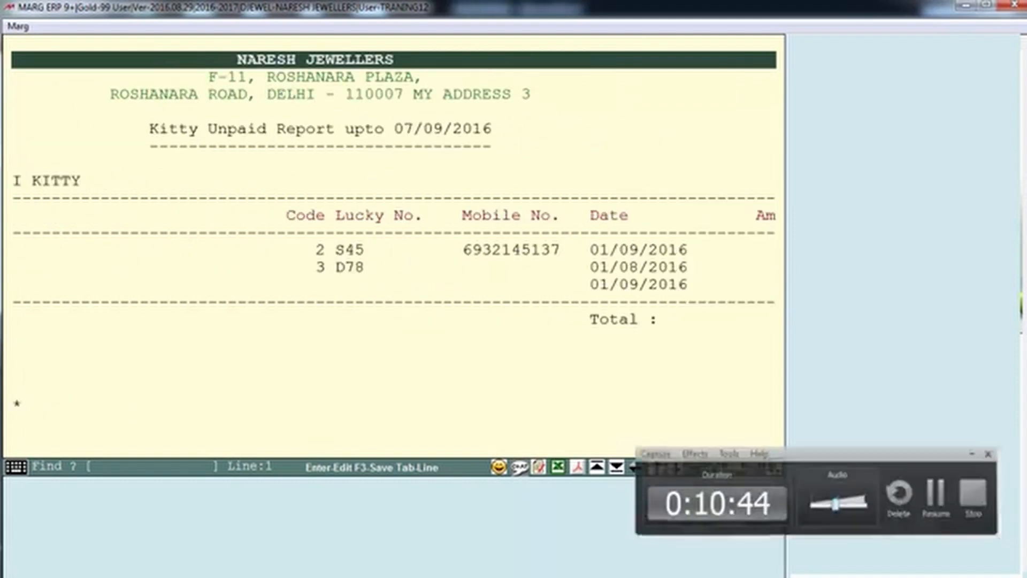
key(Left)
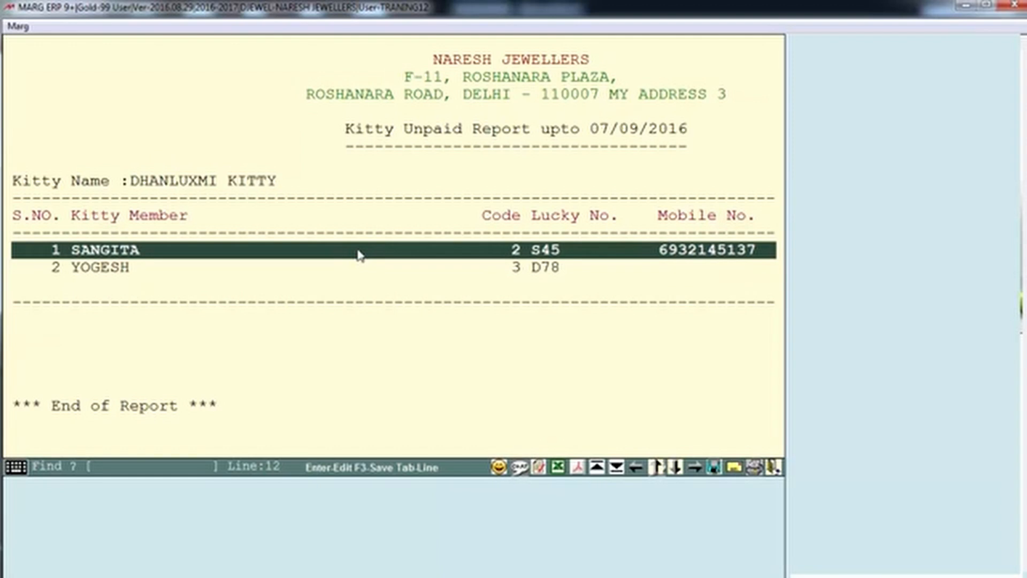
key(Right)
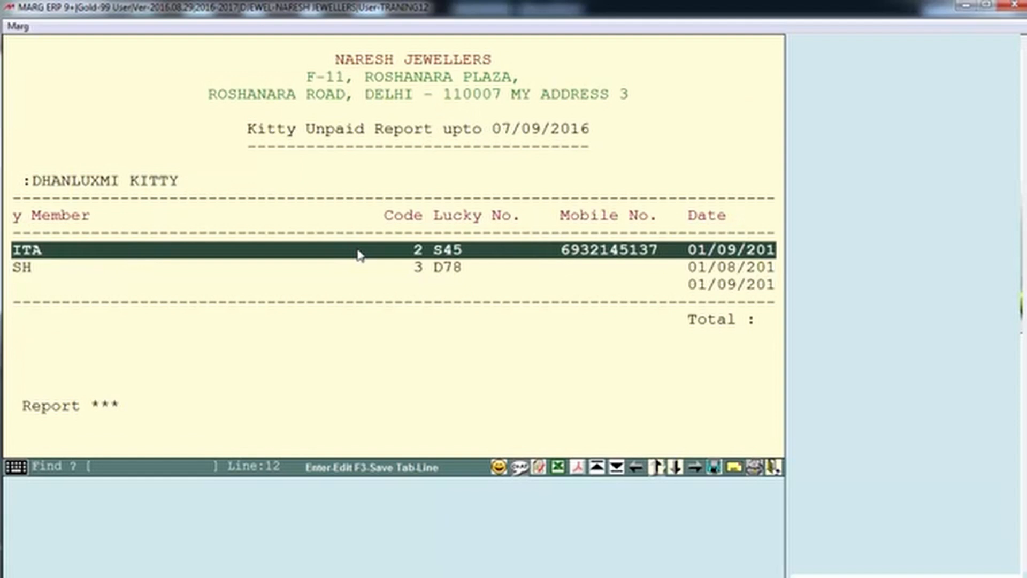
key(Right)
key(Right)
key(Right)
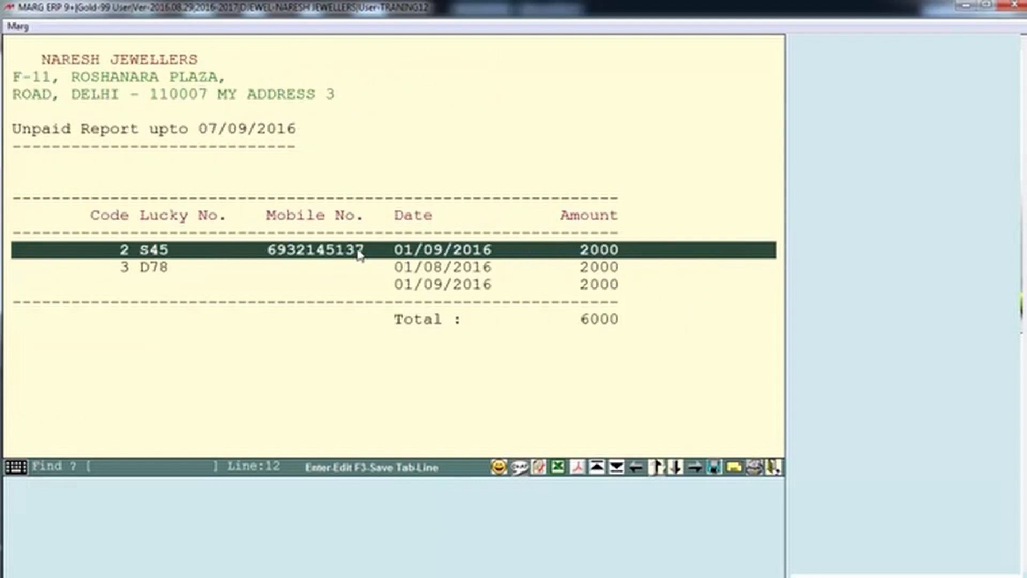
key(Left)
key(Left)
key(Left)
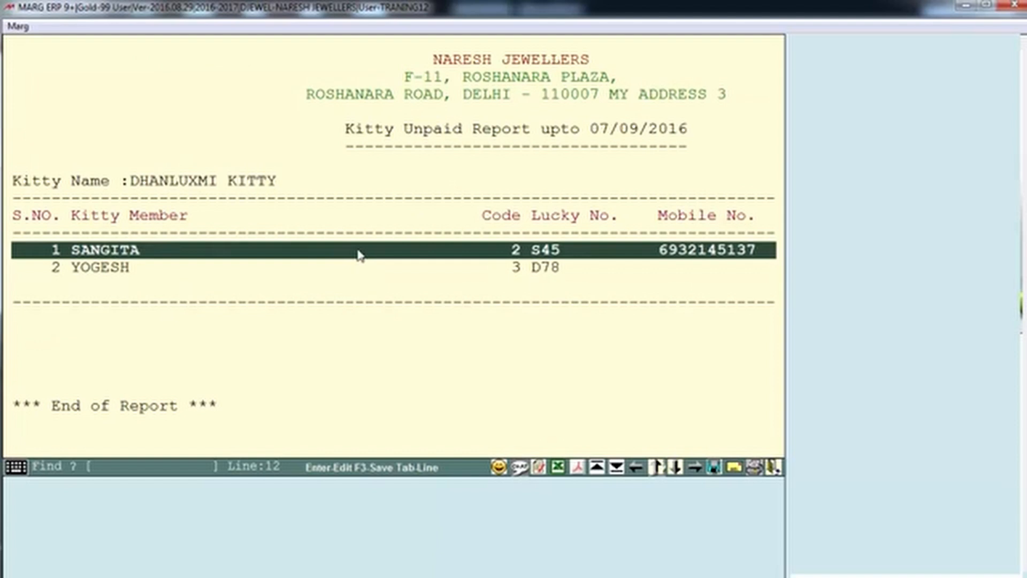
- Examine the second listed member's unpaid dates and amounts and the report total, and close the unpaid report
key(Down)
key(Right)
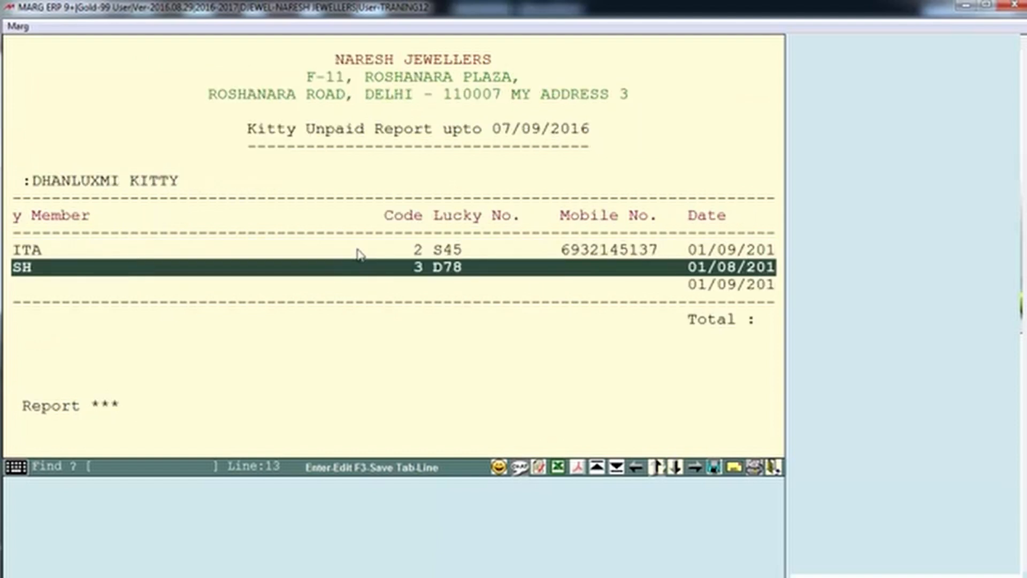
key(Right)
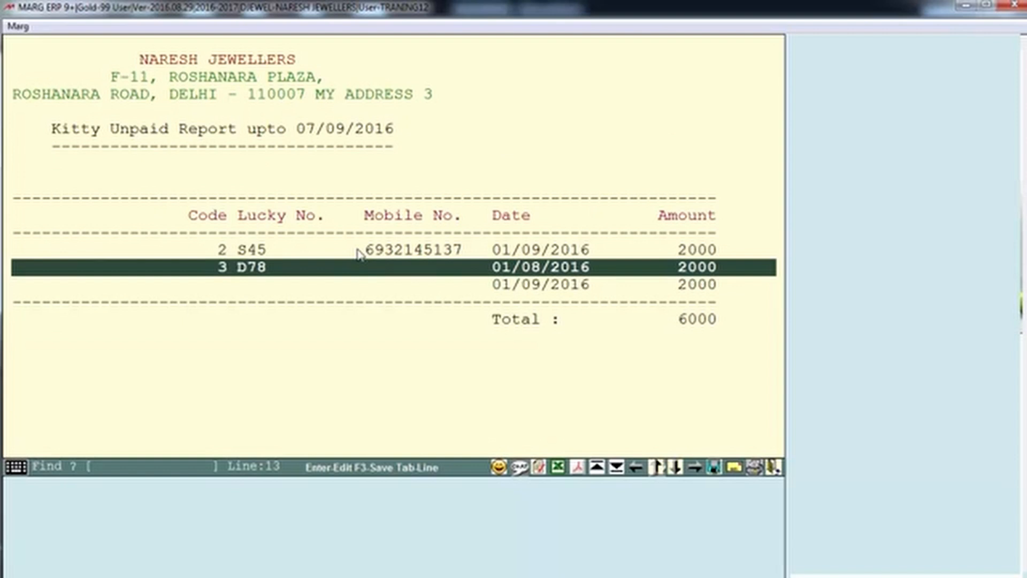
key(Down)
key(Down)
key(Down)
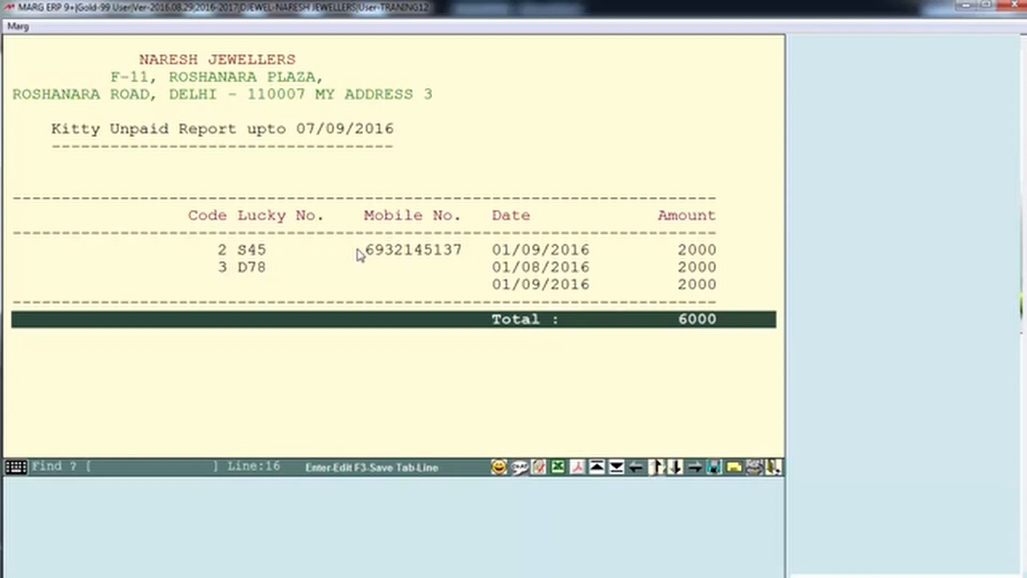
key(Escape)
key(Escape)
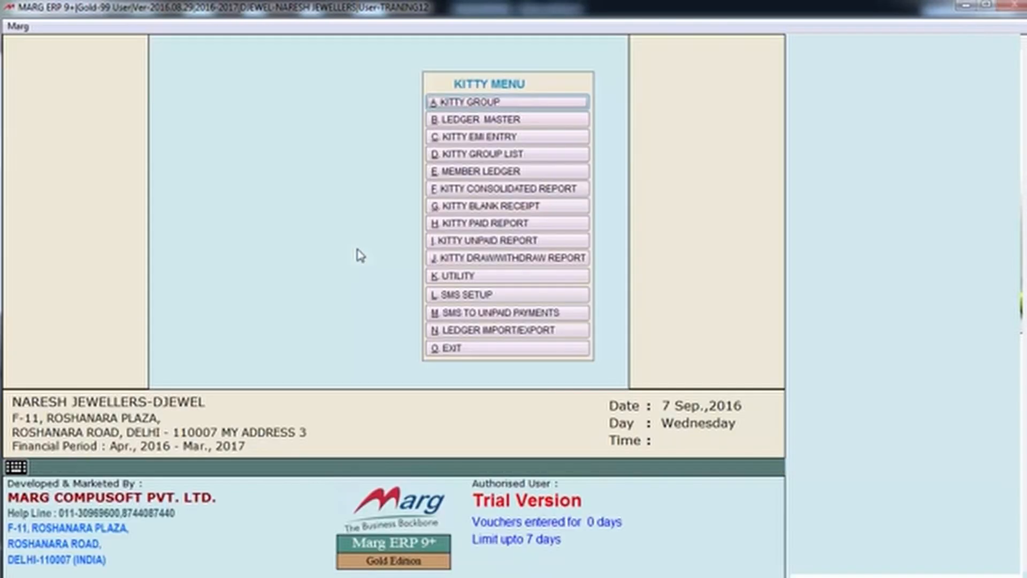
- Try to view the Kitty Draw Report with type Select, dates 31/03/2017 to 31/03/2017 and both kitty groups selected
click(532, 260)
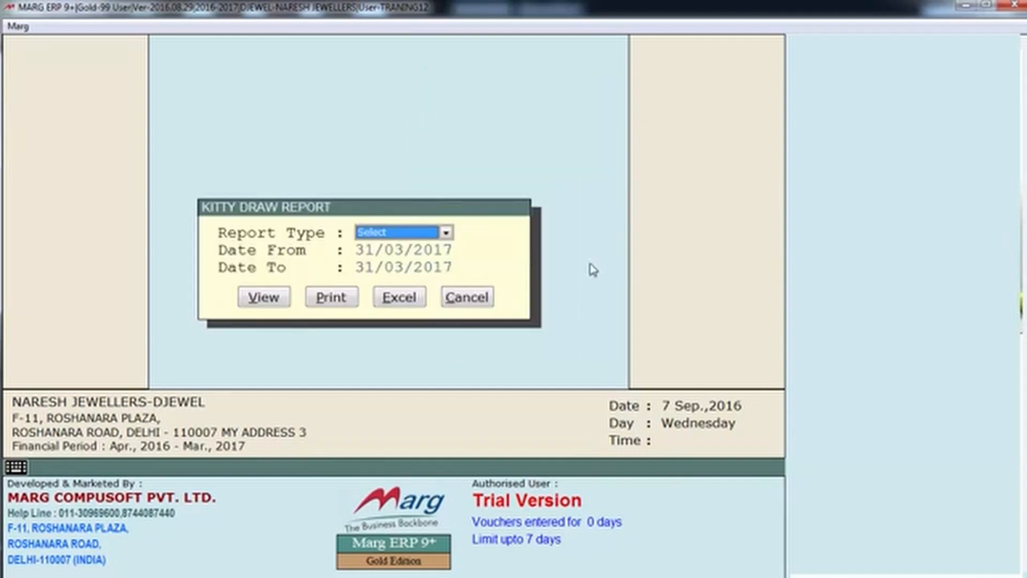
key(Return)
key(Return)
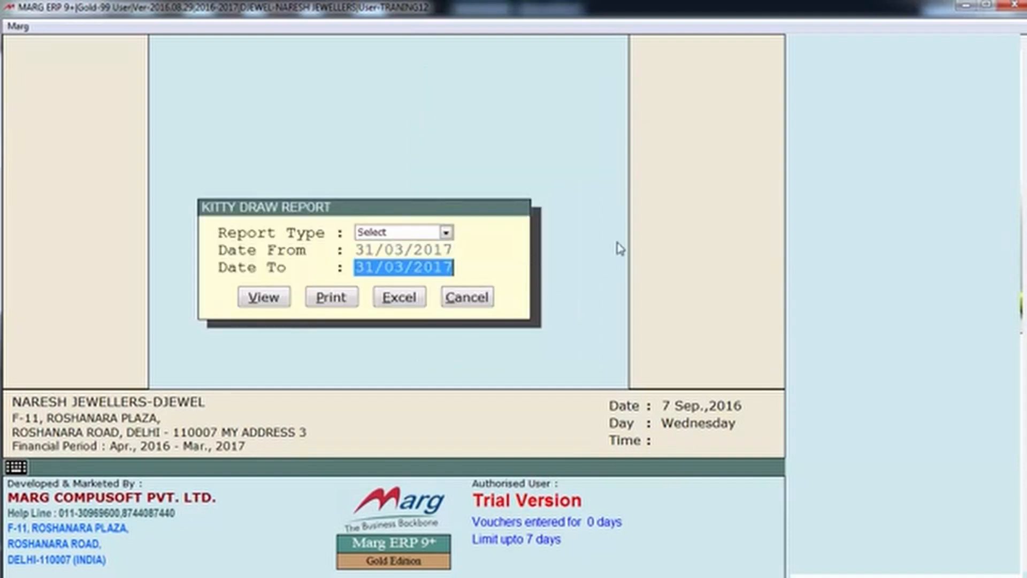
key(Return)
key(Return)
key(Return)
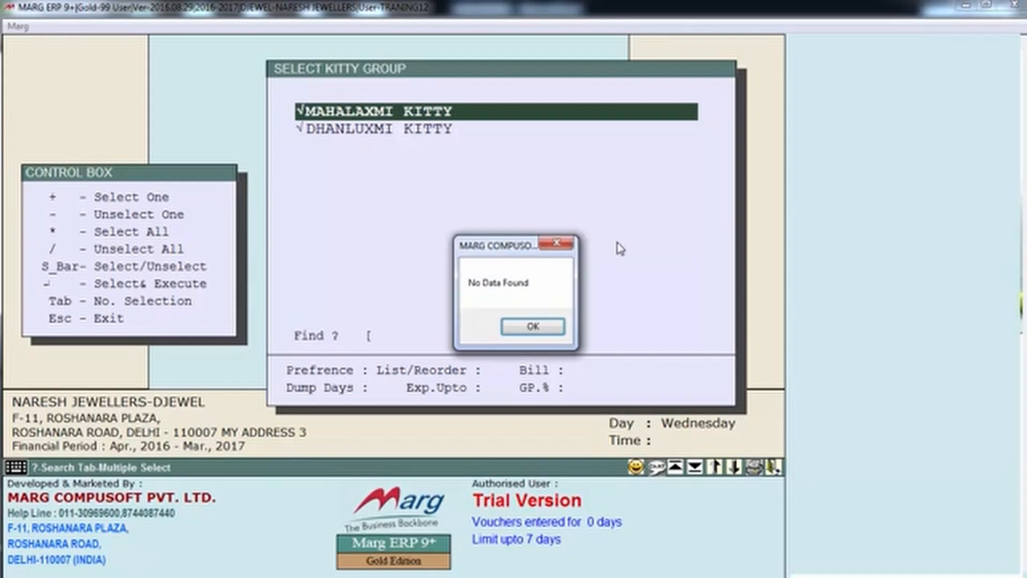
key(Return)
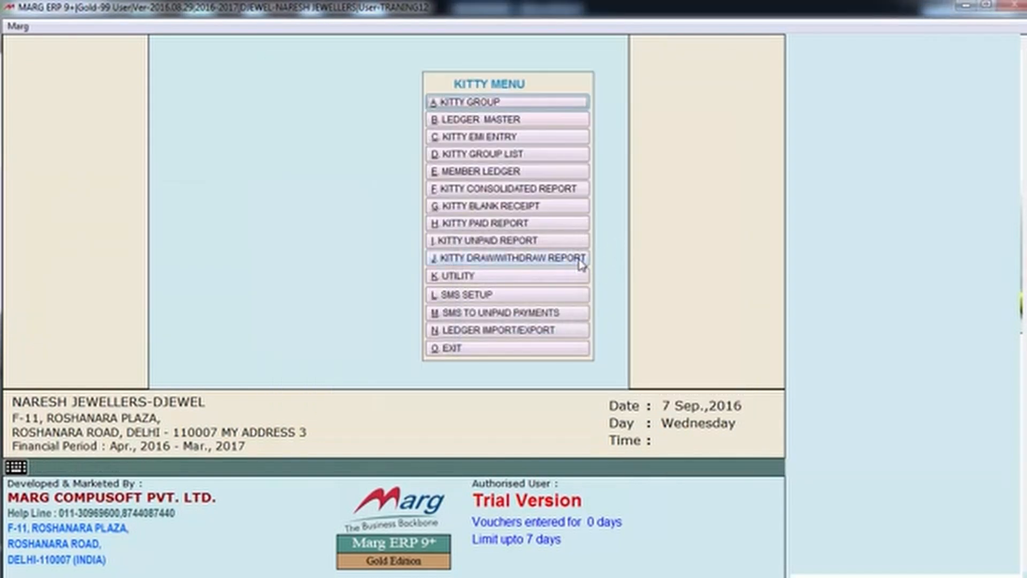
- Confirm the kitty setup utility with Print Company Name & Address on Receipts enabled
click(533, 277)
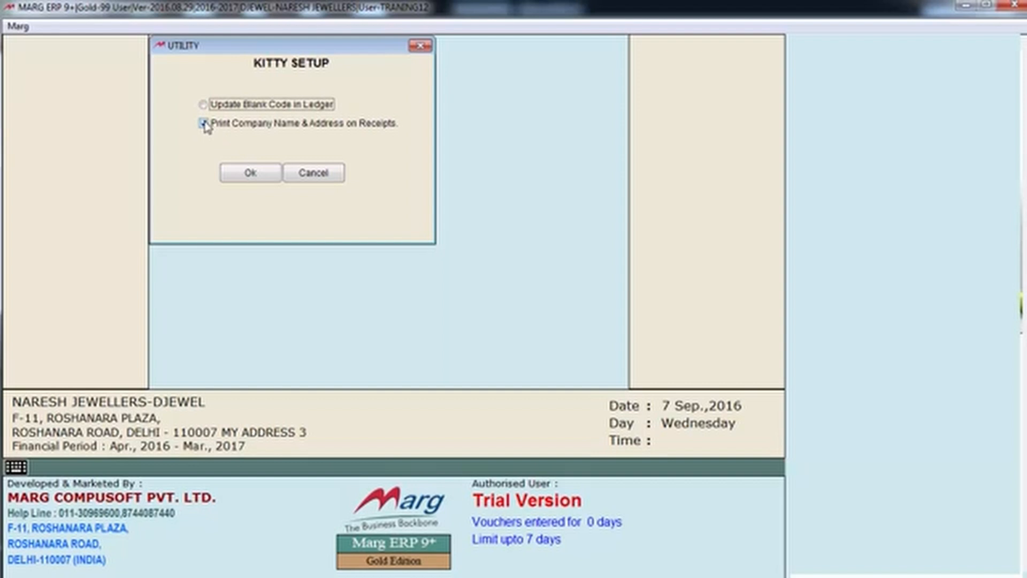
click(244, 172)
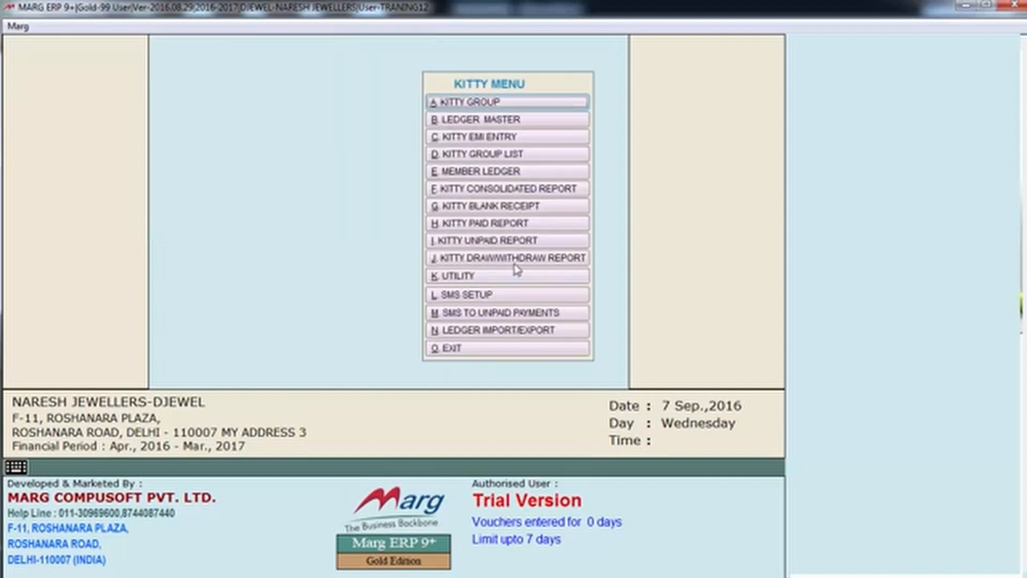
- Review the SMS setup messages for received and unpaid payments, save the setup and close it
click(545, 299)
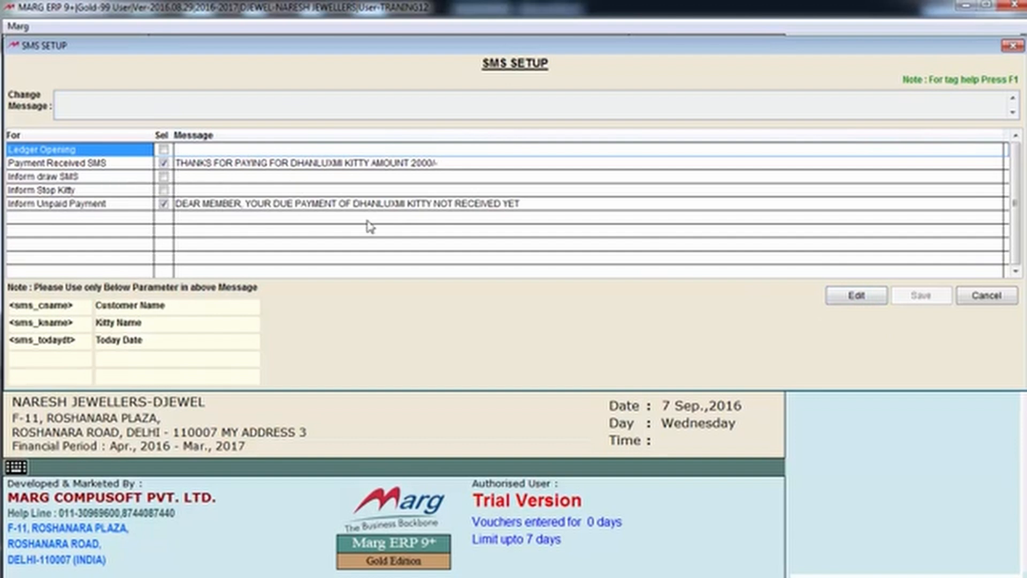
click(858, 296)
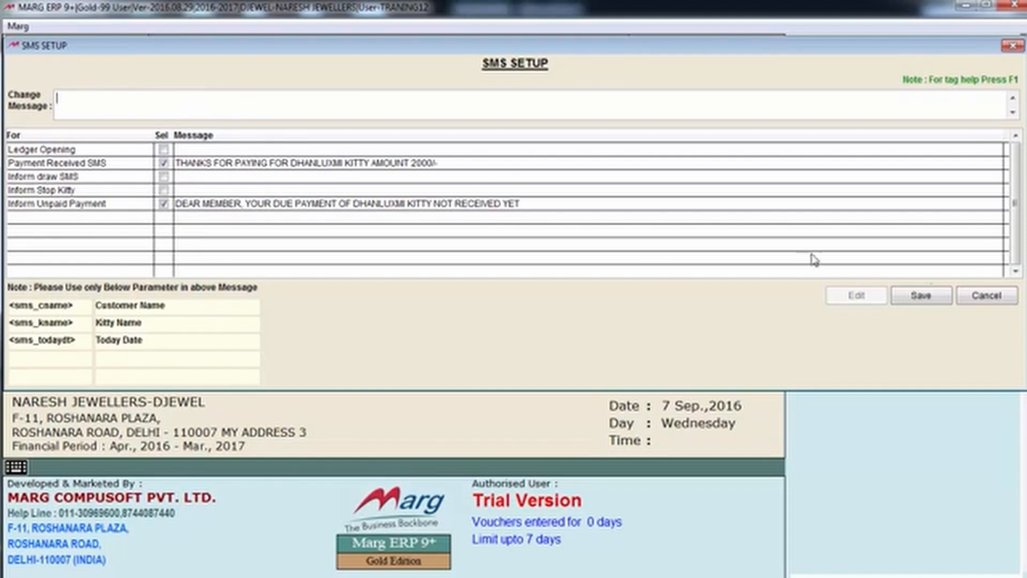
click(919, 296)
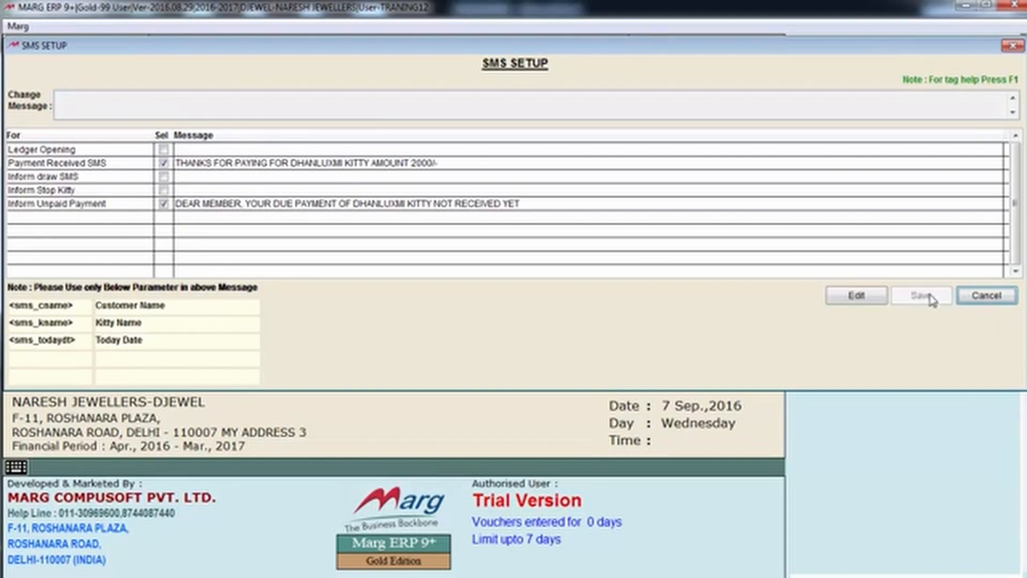
key(Escape)
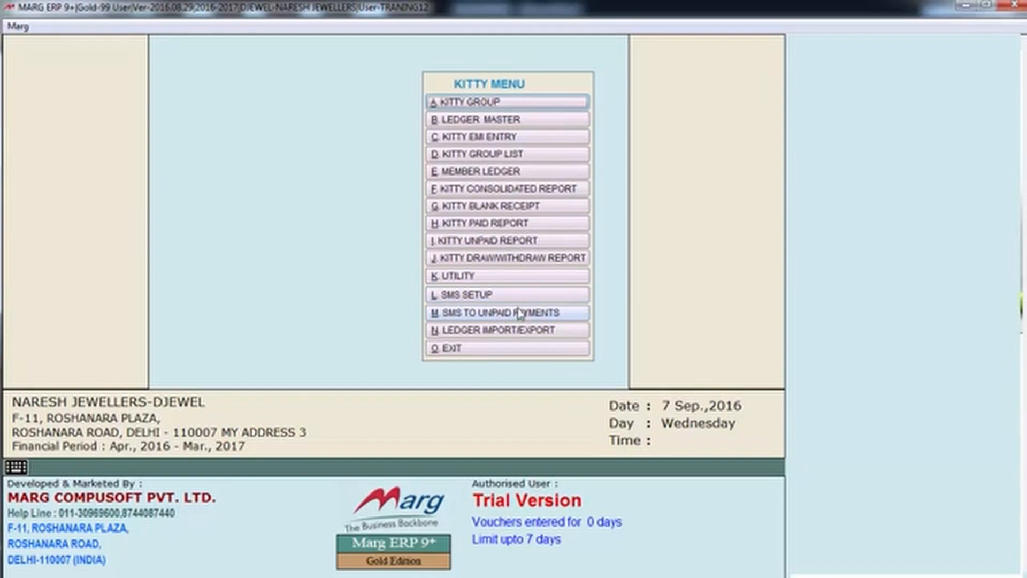
- Send the unpaid payment SMS to the listed DHANLUXMI KITTY member for dues up to 07/09/2016, and close the form
click(562, 313)
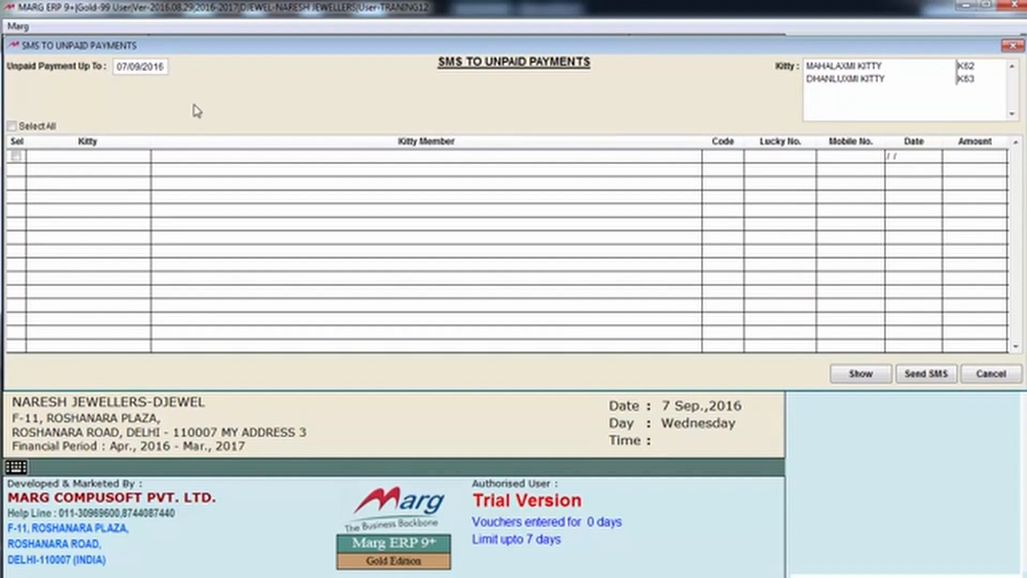
click(855, 79)
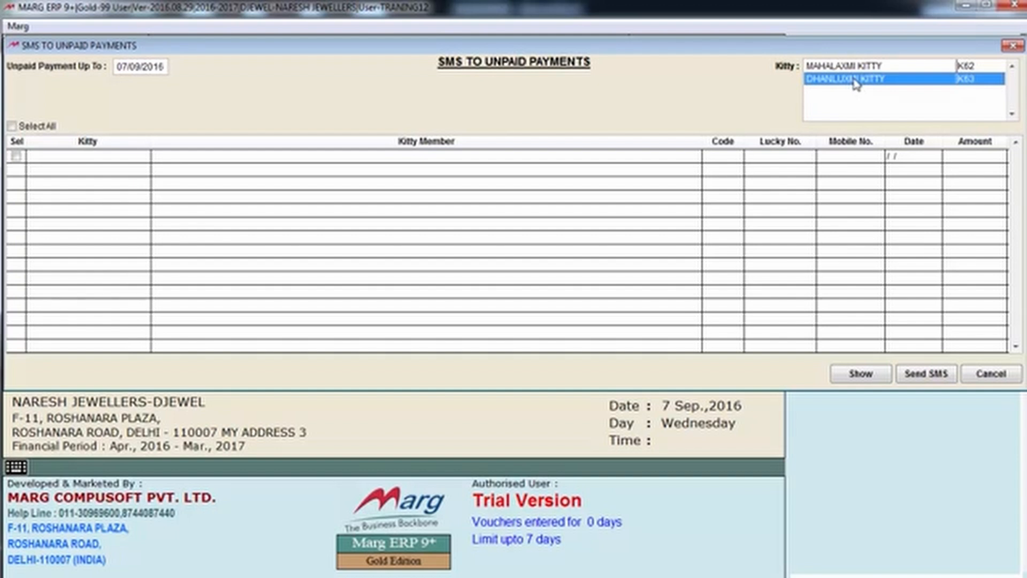
click(861, 374)
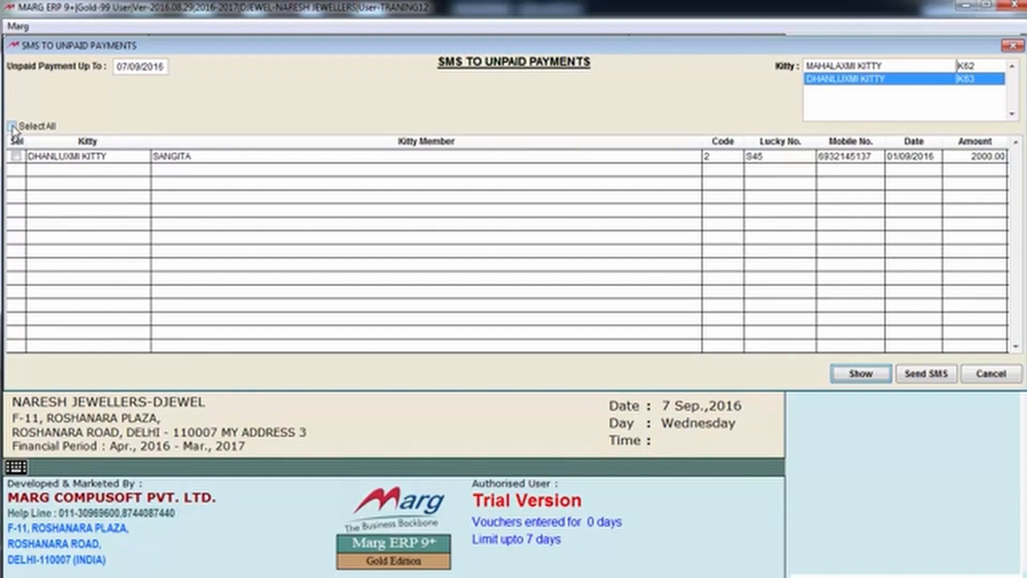
click(15, 156)
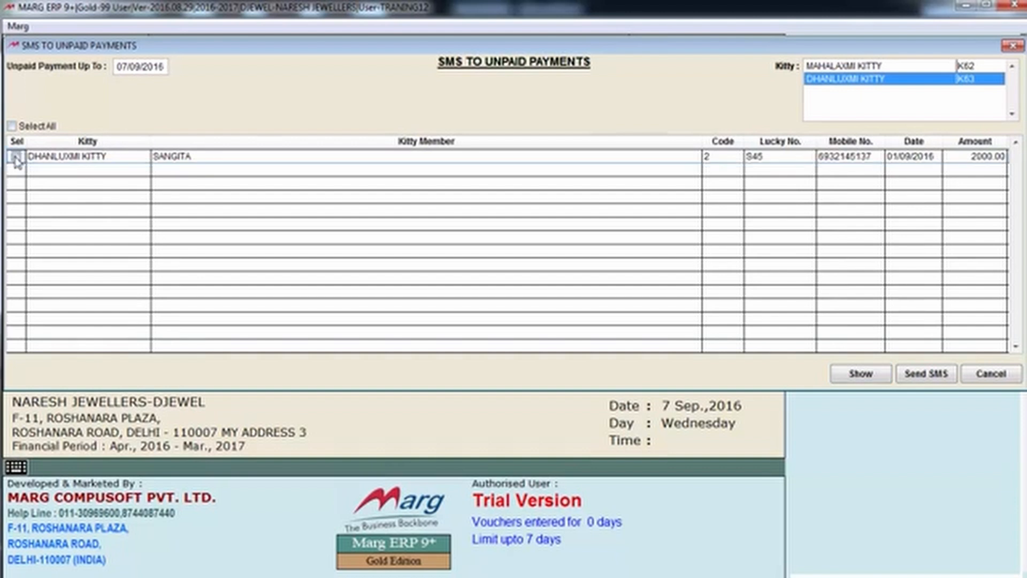
click(931, 379)
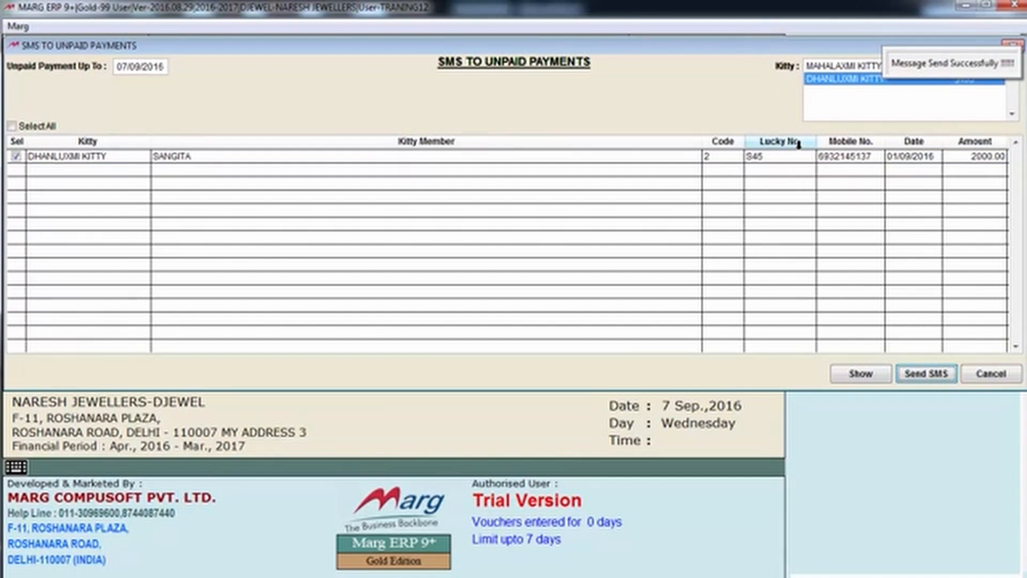
click(992, 375)
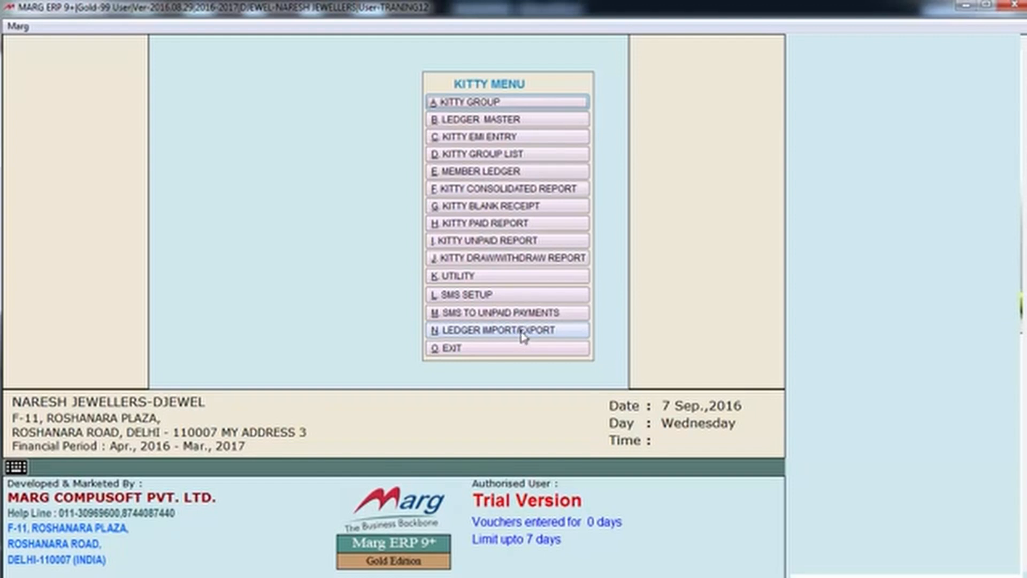
- Set up a ledger export for the MAHALAXMI KITTY group with the Desktop as the destination path
click(523, 335)
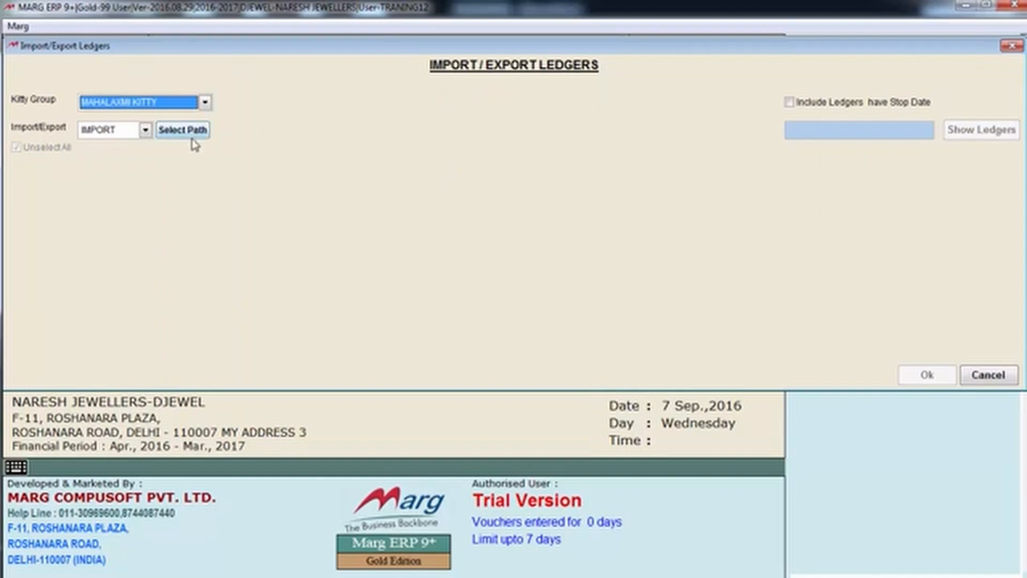
click(204, 102)
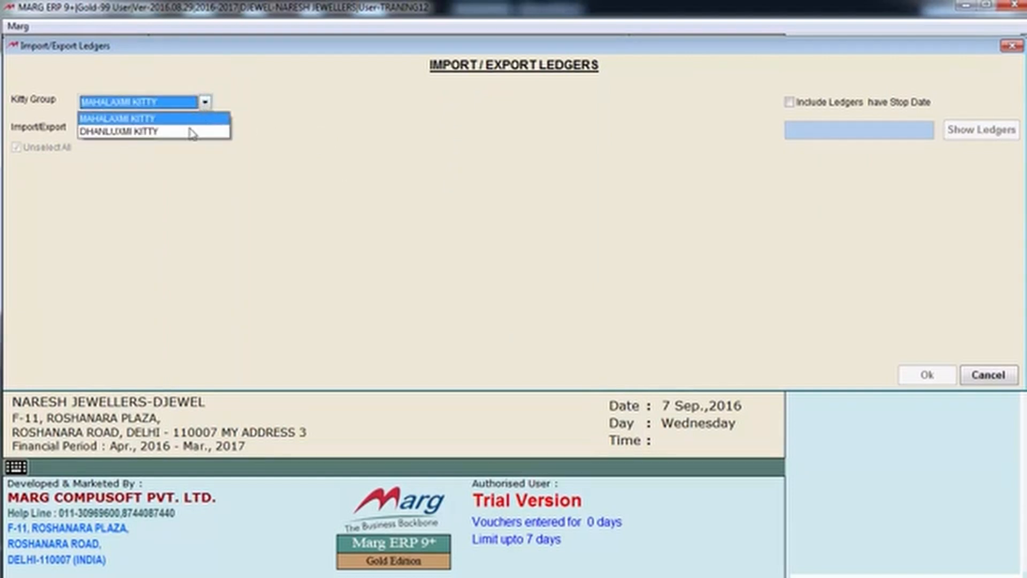
key(Return)
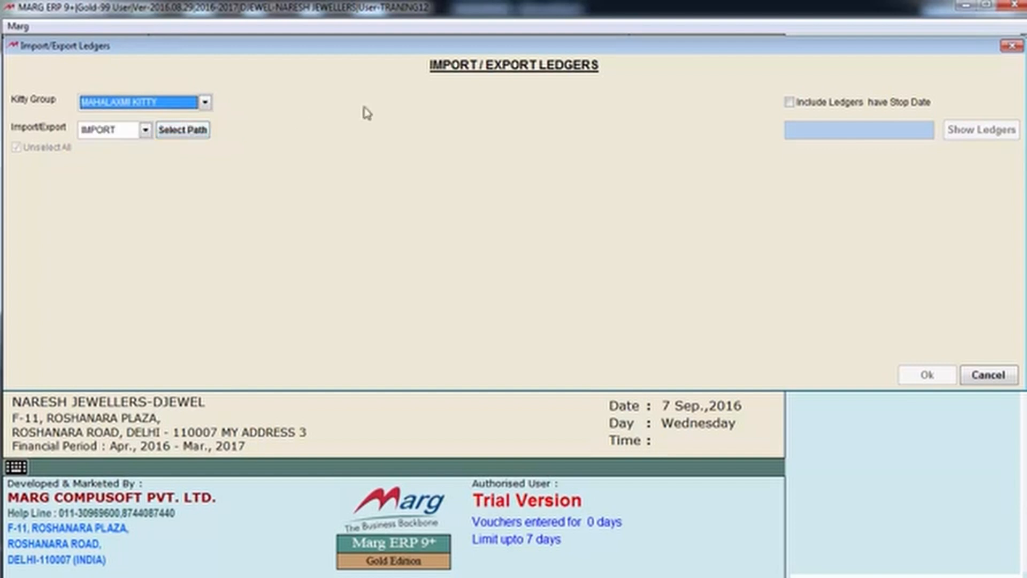
key(Return)
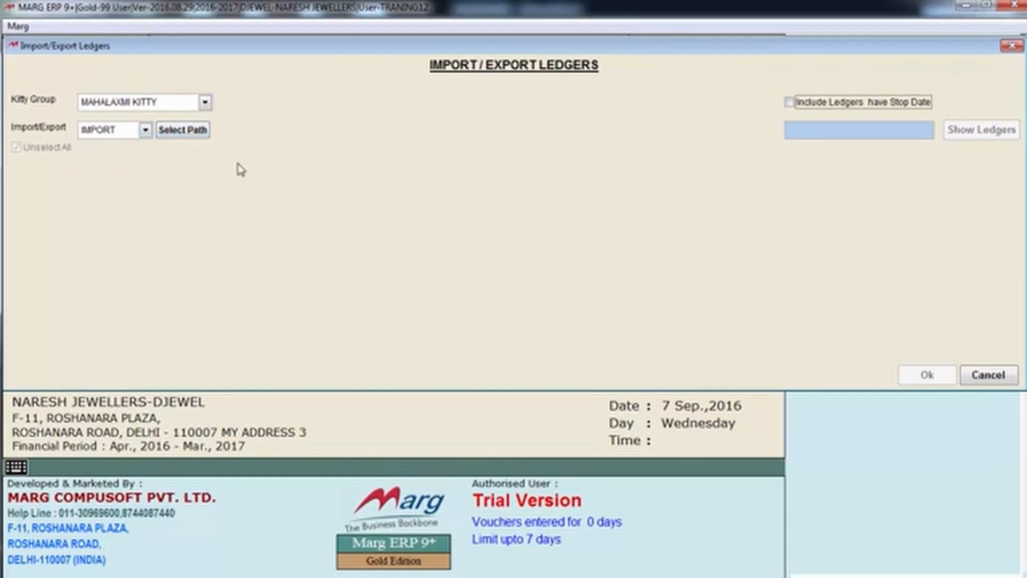
click(145, 130)
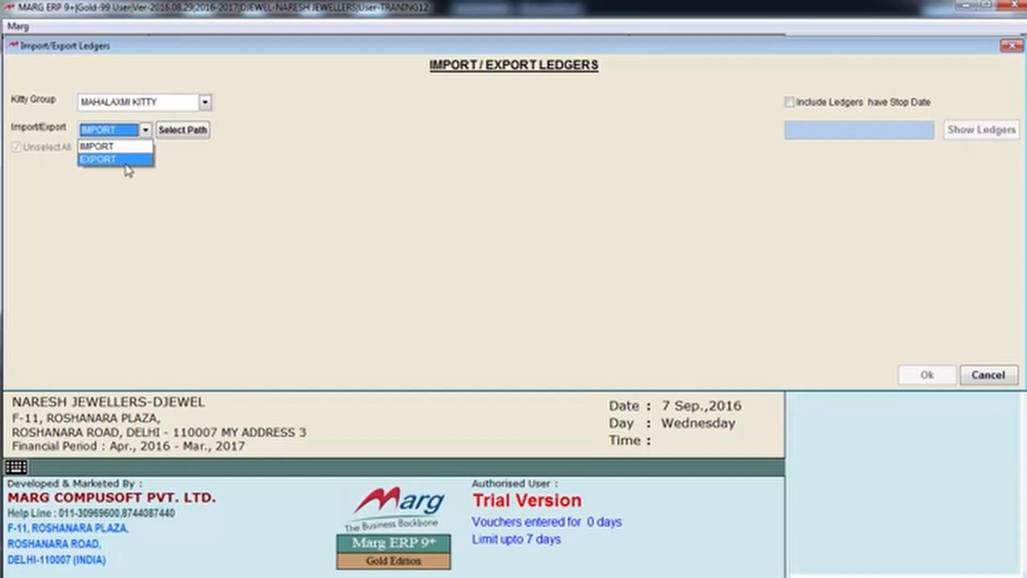
click(122, 162)
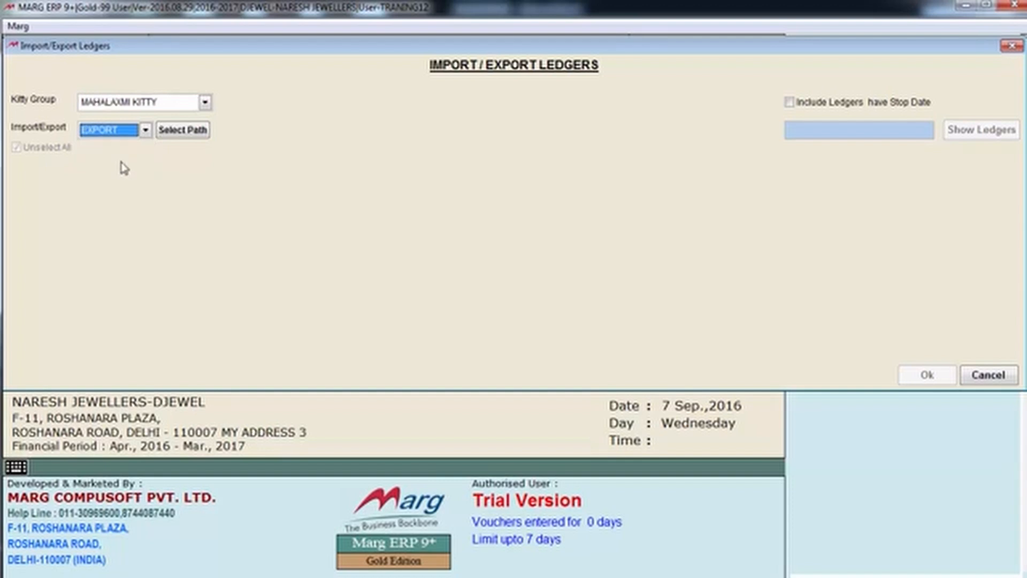
click(186, 131)
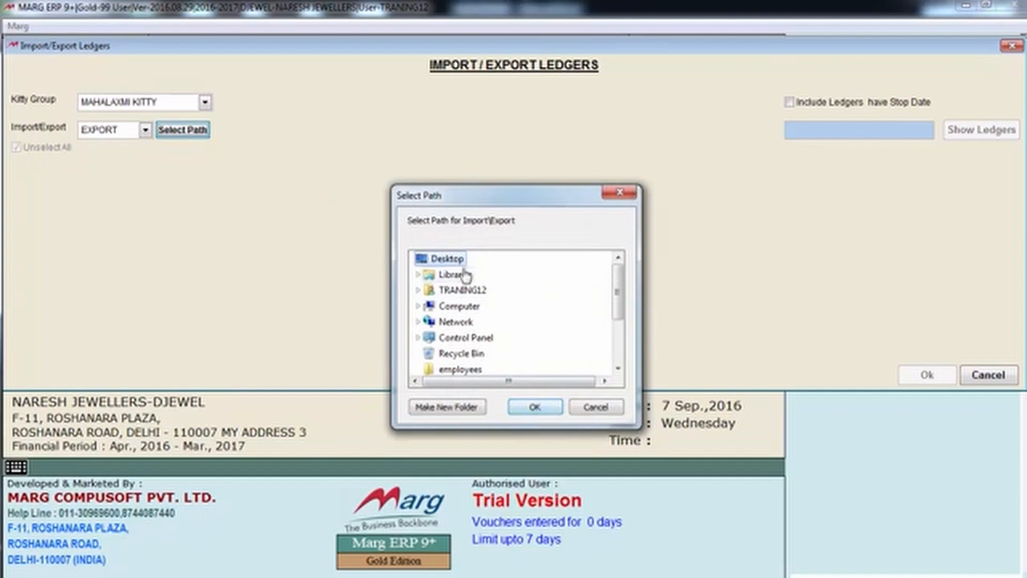
click(537, 406)
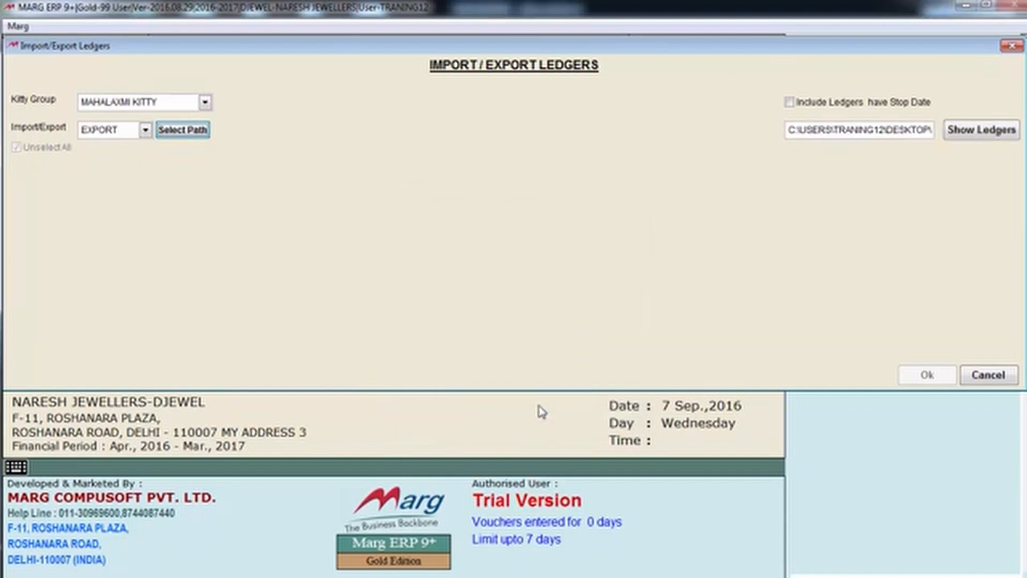
- Show the MAHALAXMI KITTY ledgers, export the selected member ledger, and close the import/export form
click(978, 134)
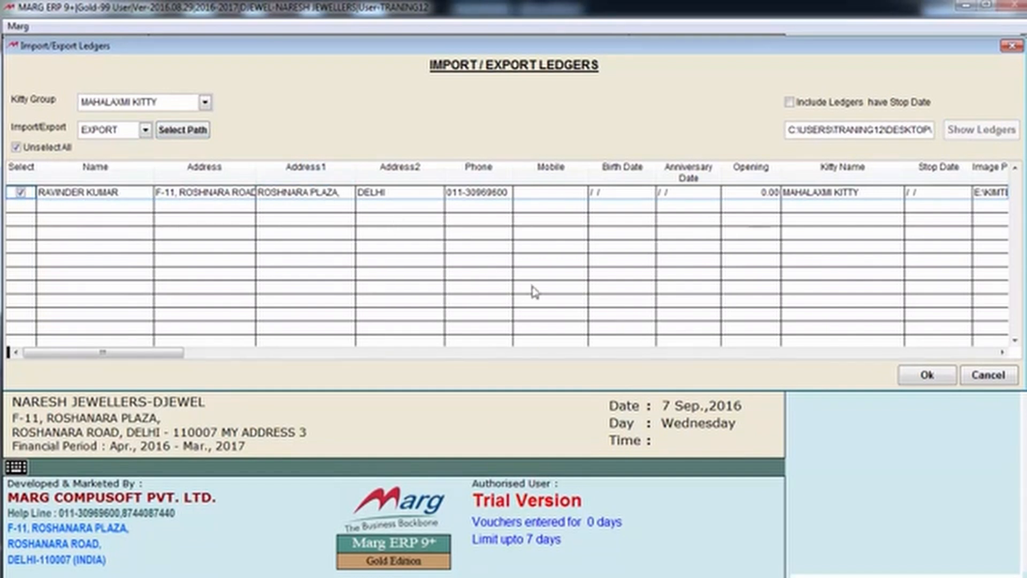
click(928, 376)
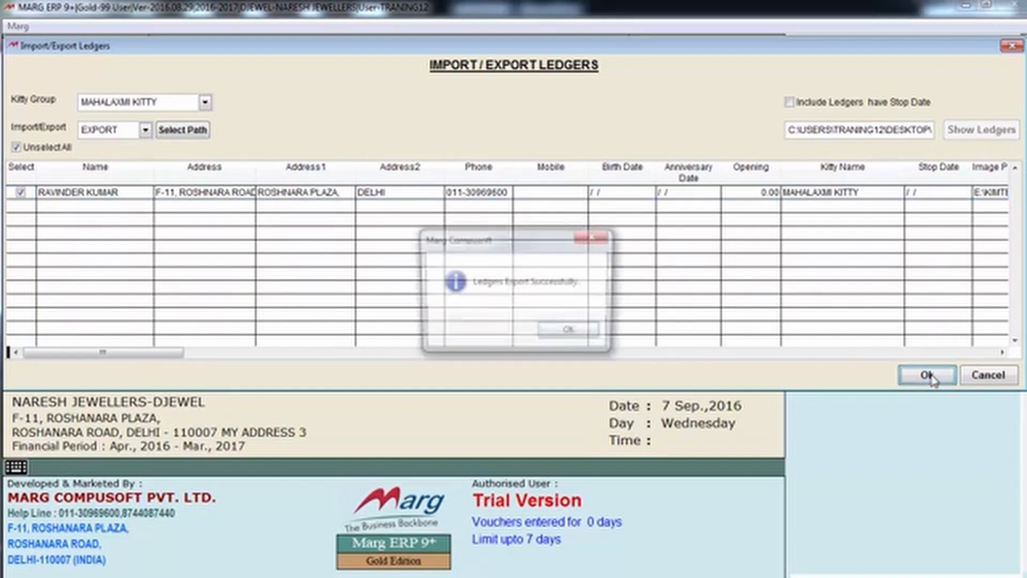
click(570, 332)
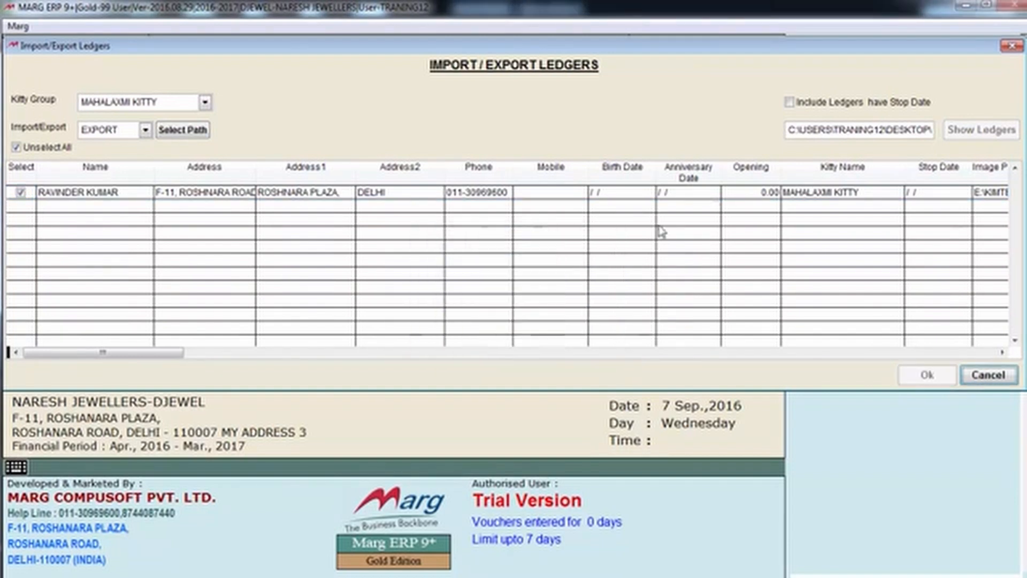
click(1012, 47)
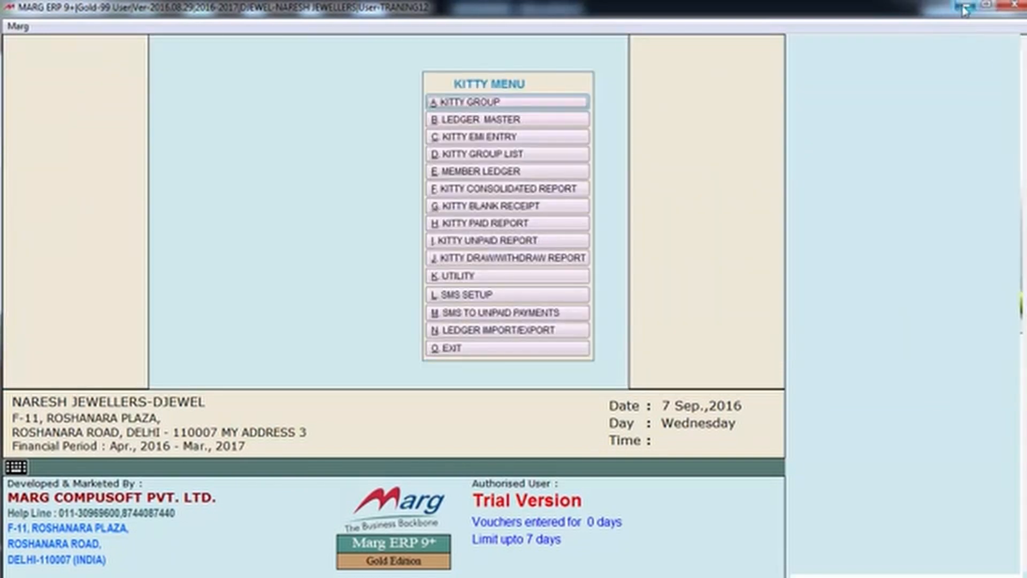
- Open the exported kitty_impexp file from the desktop in Excel, examine its member ledger columns, and close it
click(964, 10)
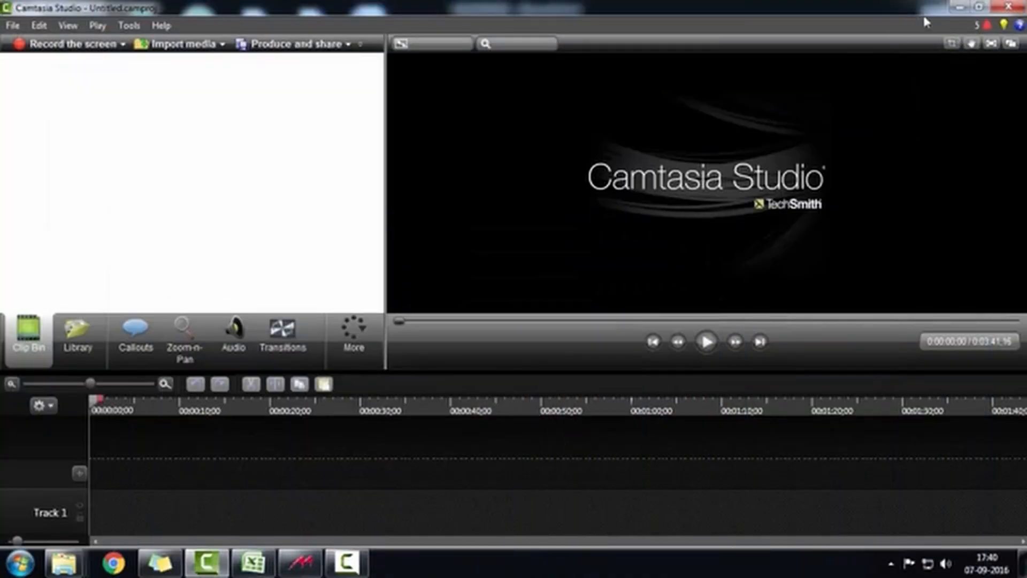
key(super+d)
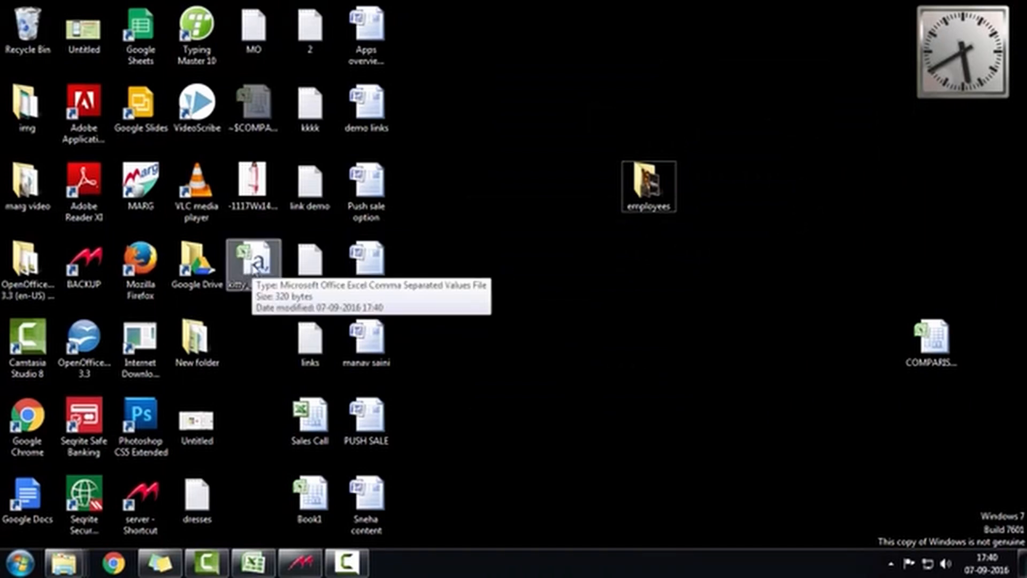
click(252, 562)
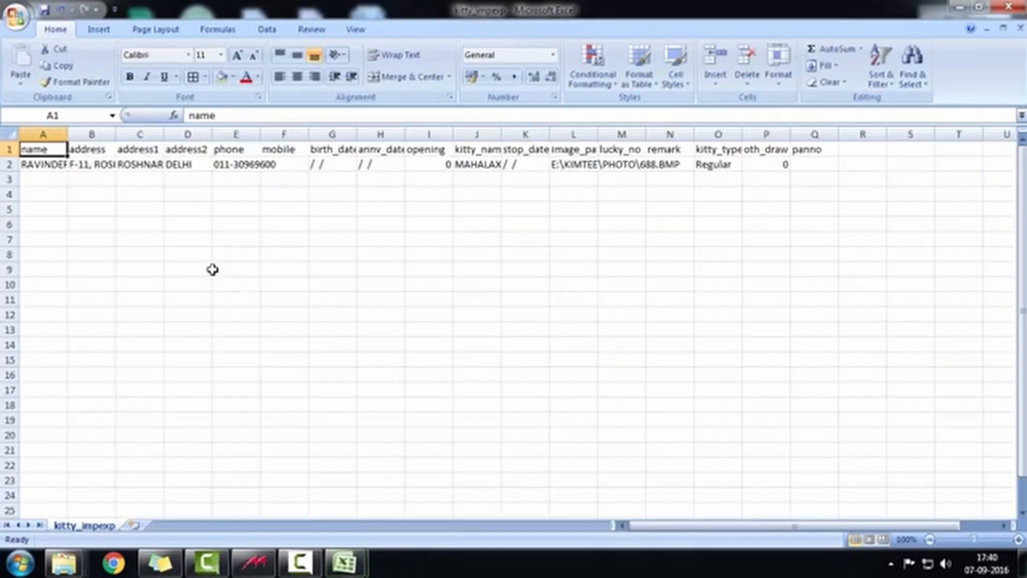
click(47, 182)
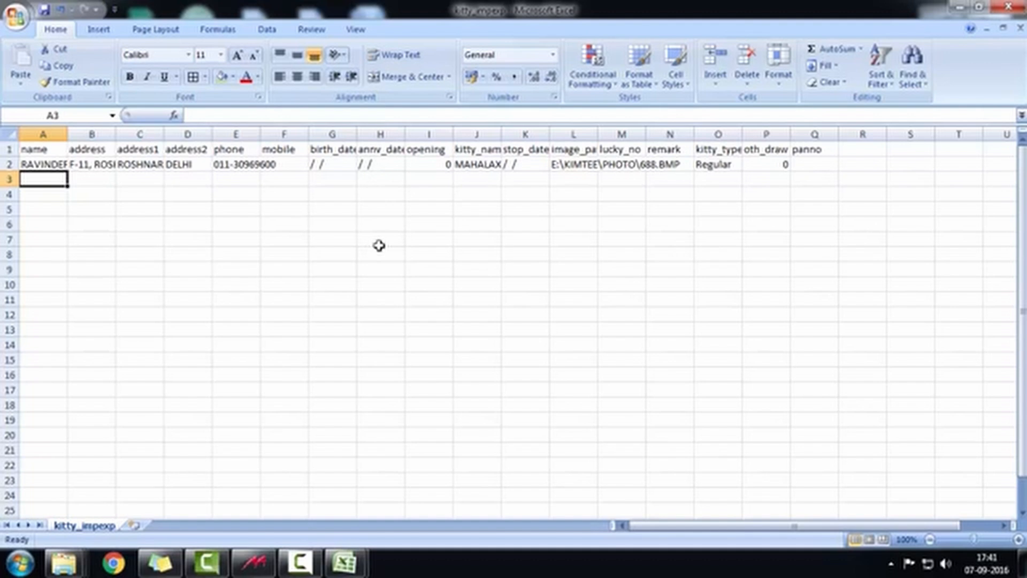
click(1009, 8)
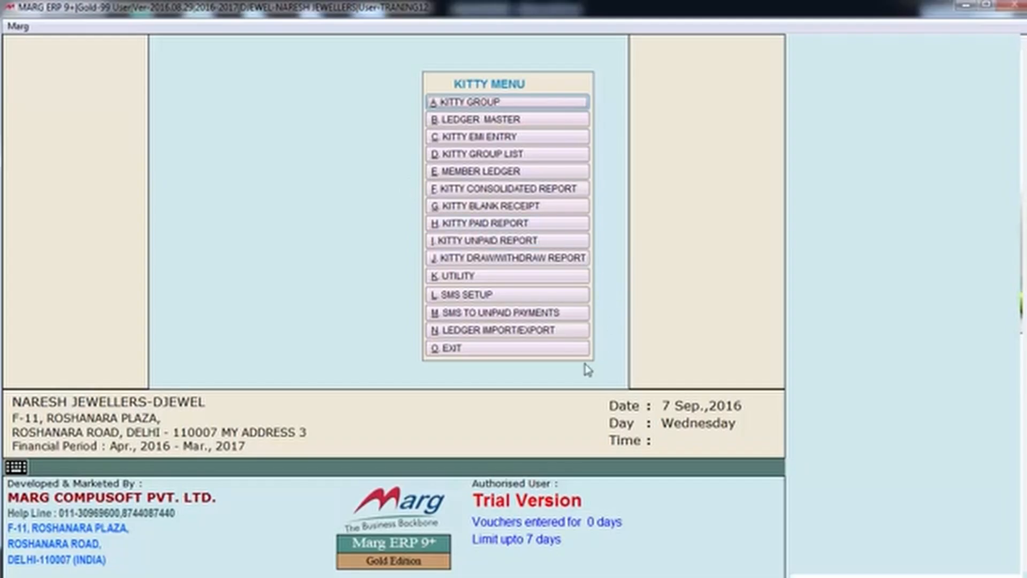